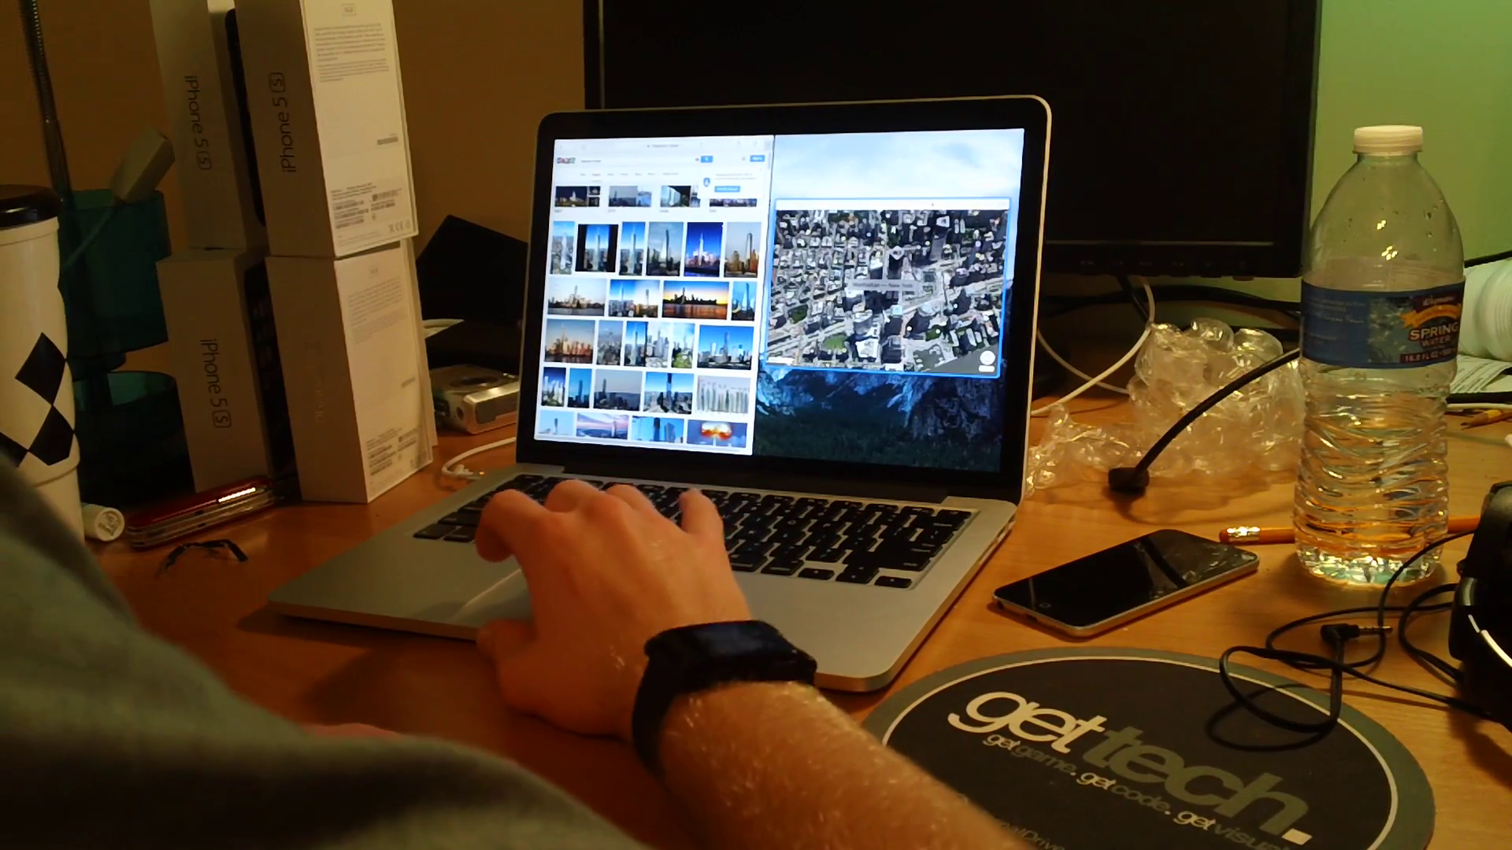
click(890, 287)
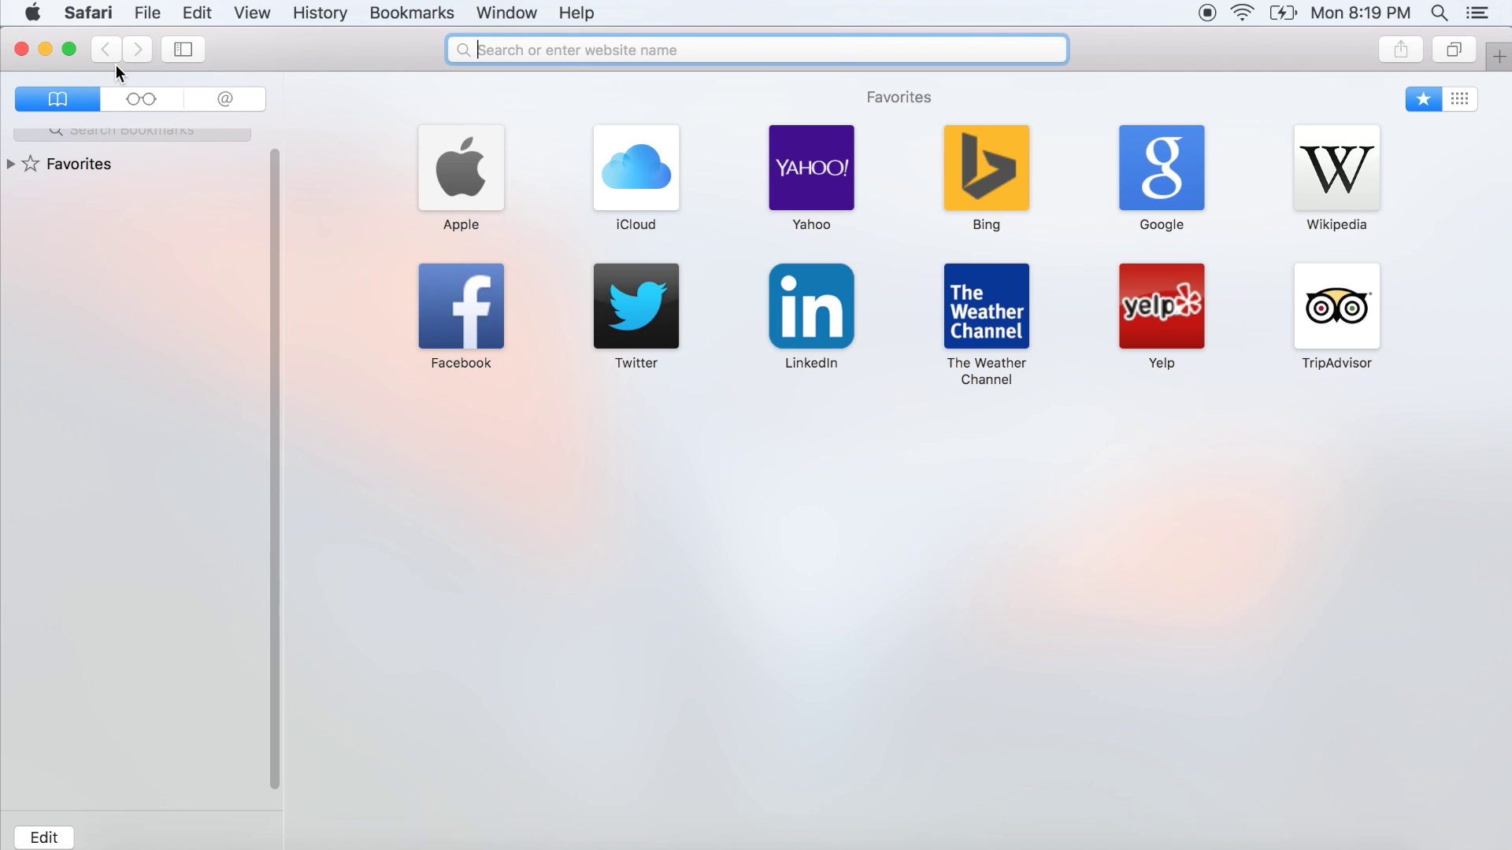
click(69, 47)
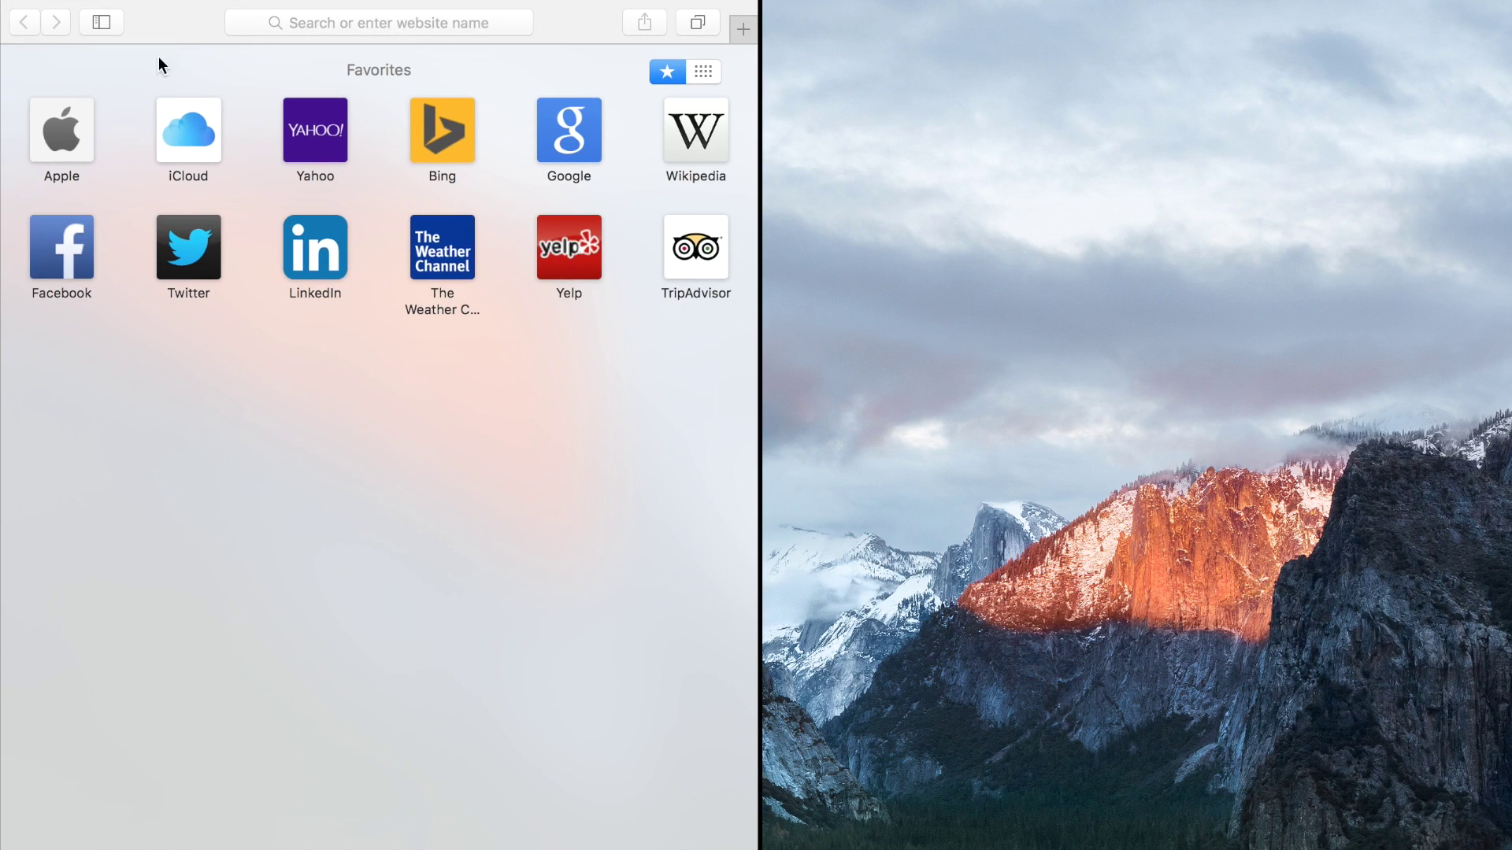
click(191, 16)
mouse_move(530, 4)
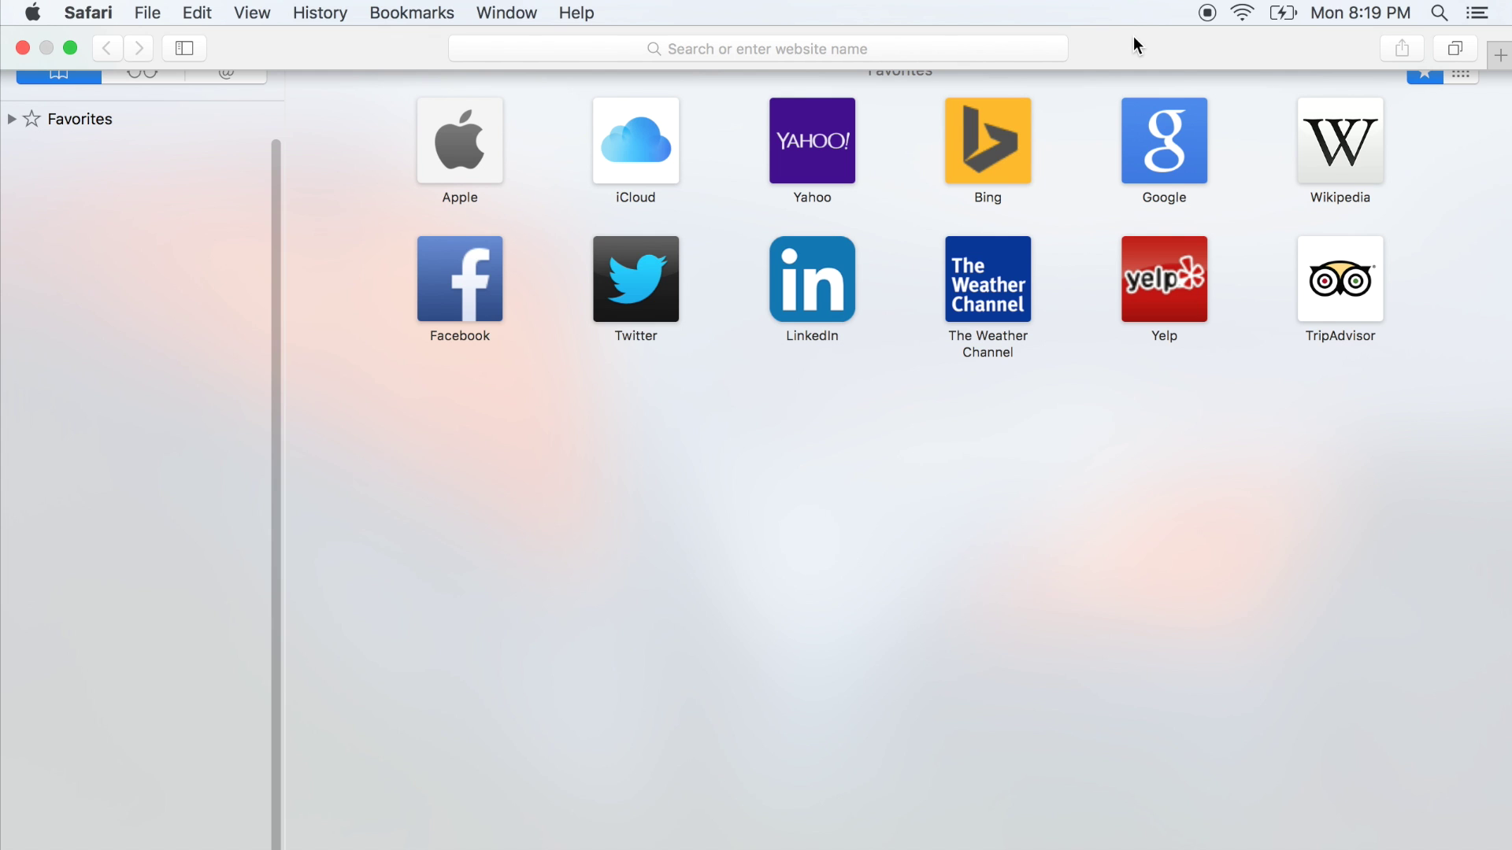
key(ctrl+super+f)
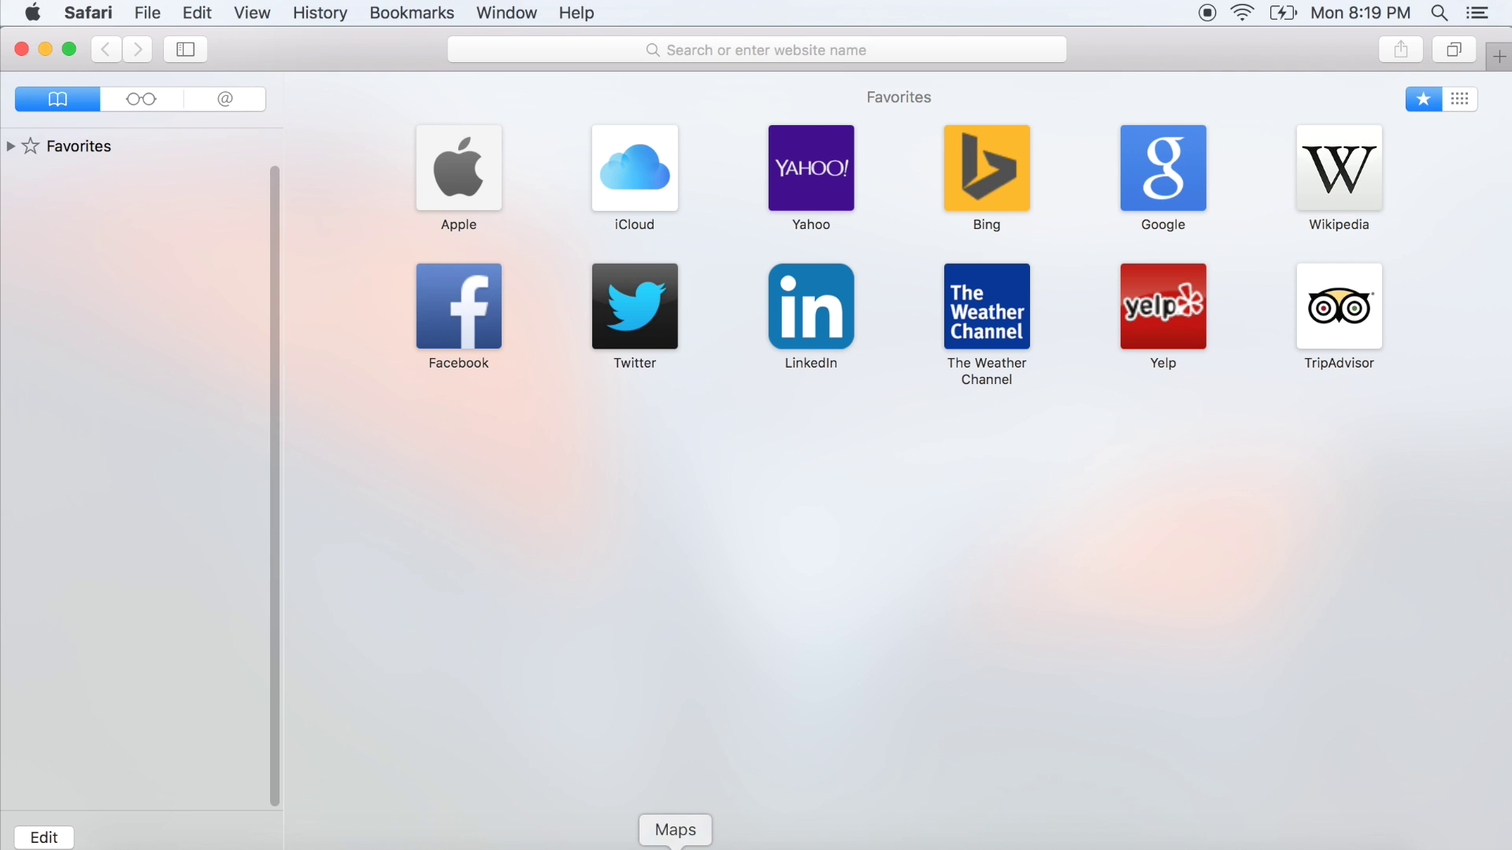
Open Maps, decline changing the location privacy settings, and search for "new york"
click(676, 848)
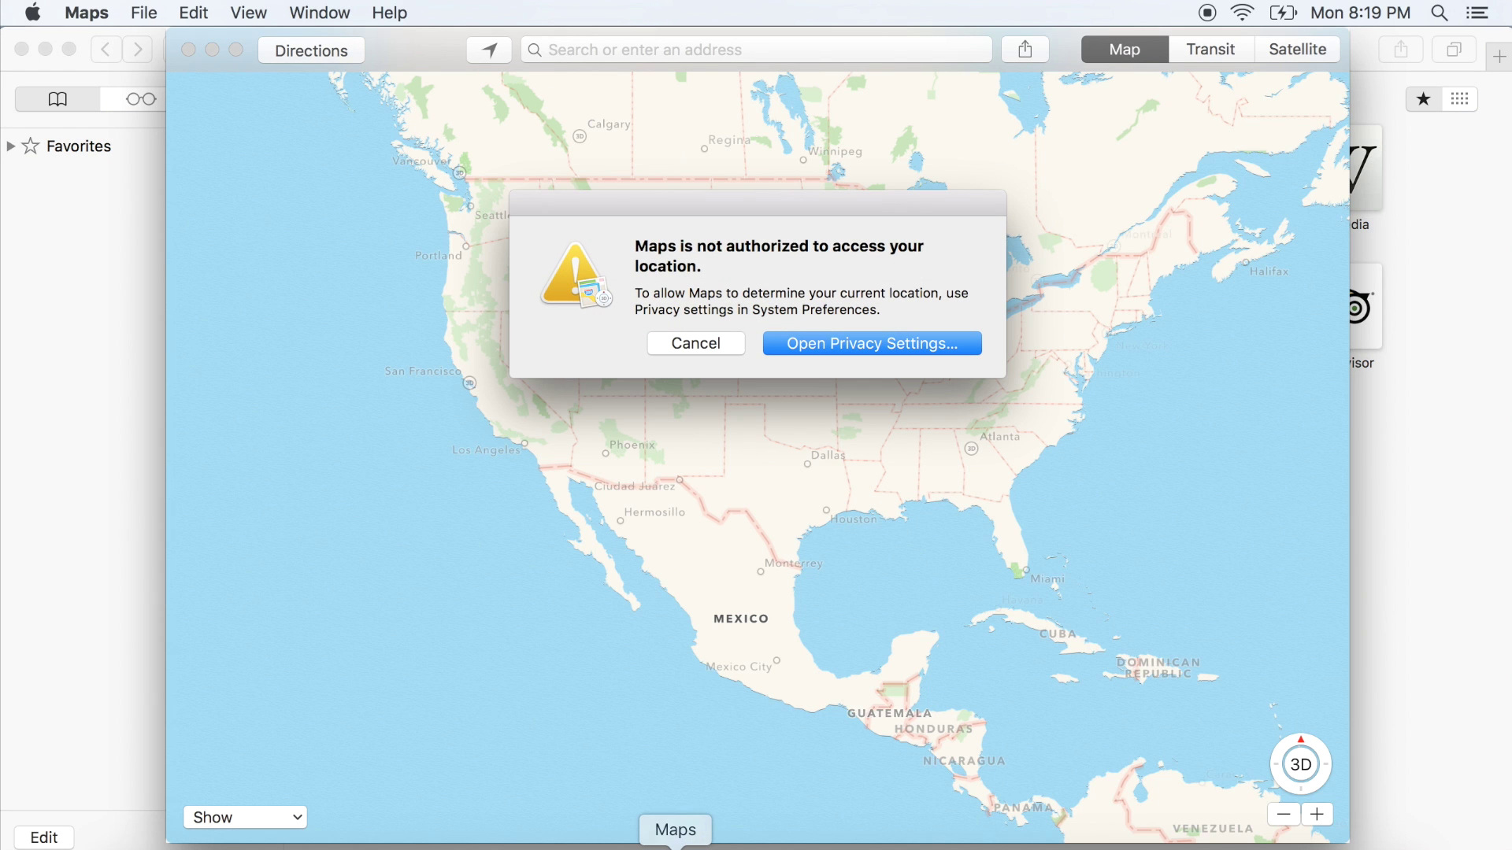
click(690, 344)
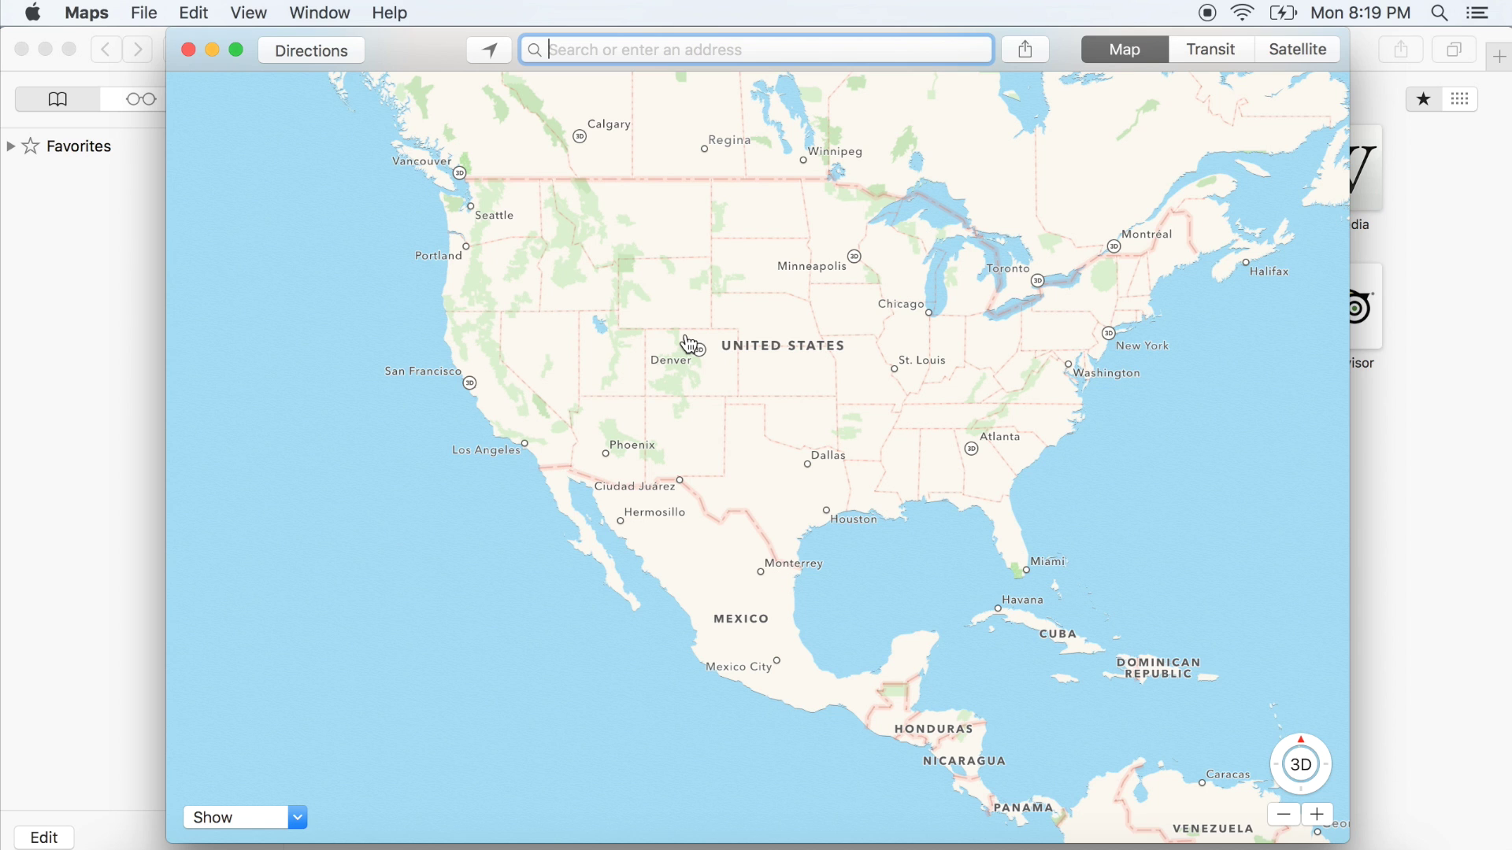
text(new york)
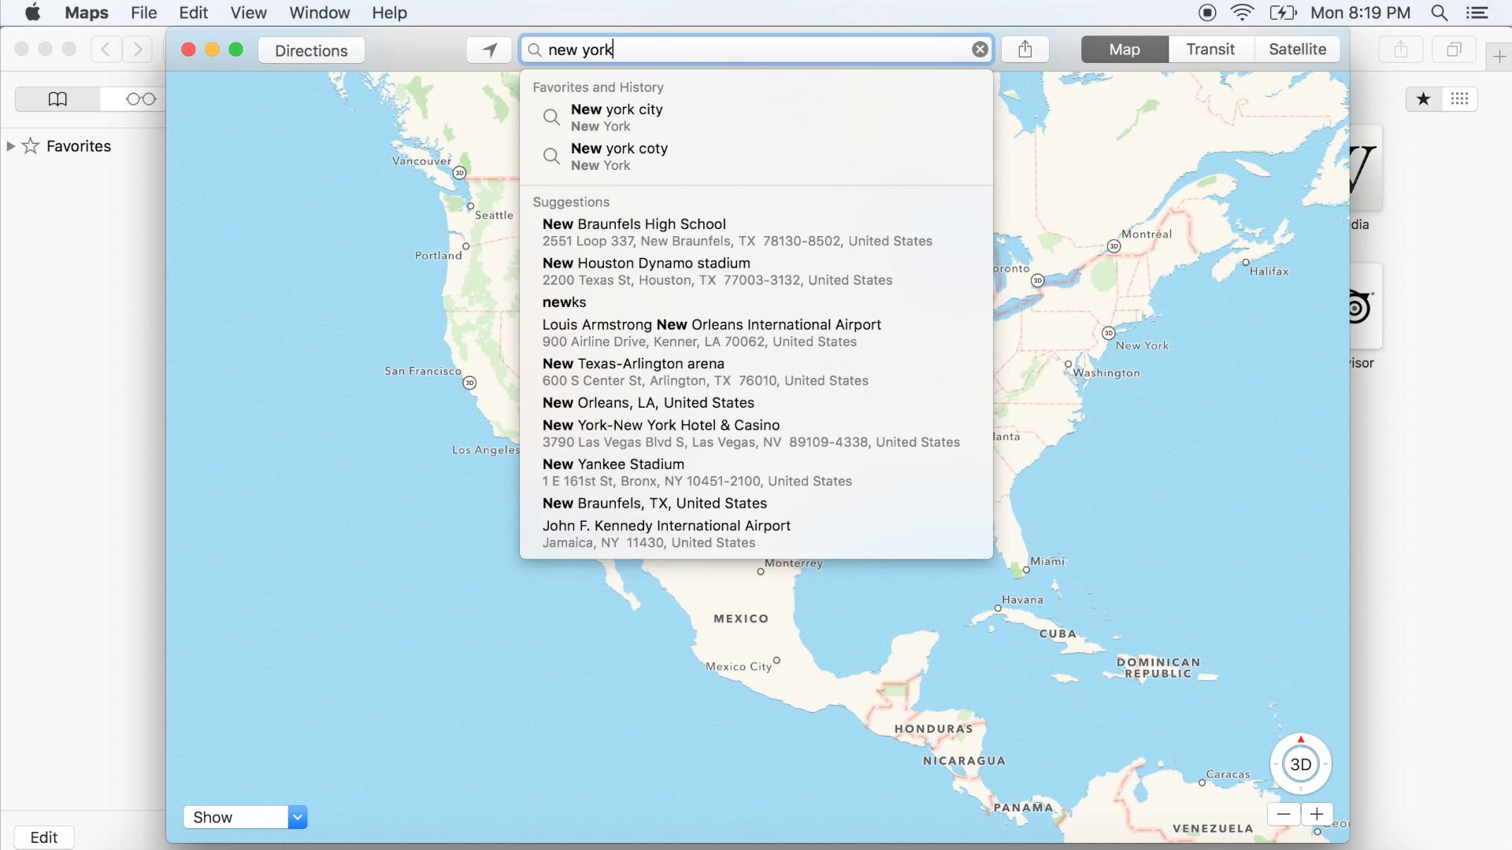
key(Return)
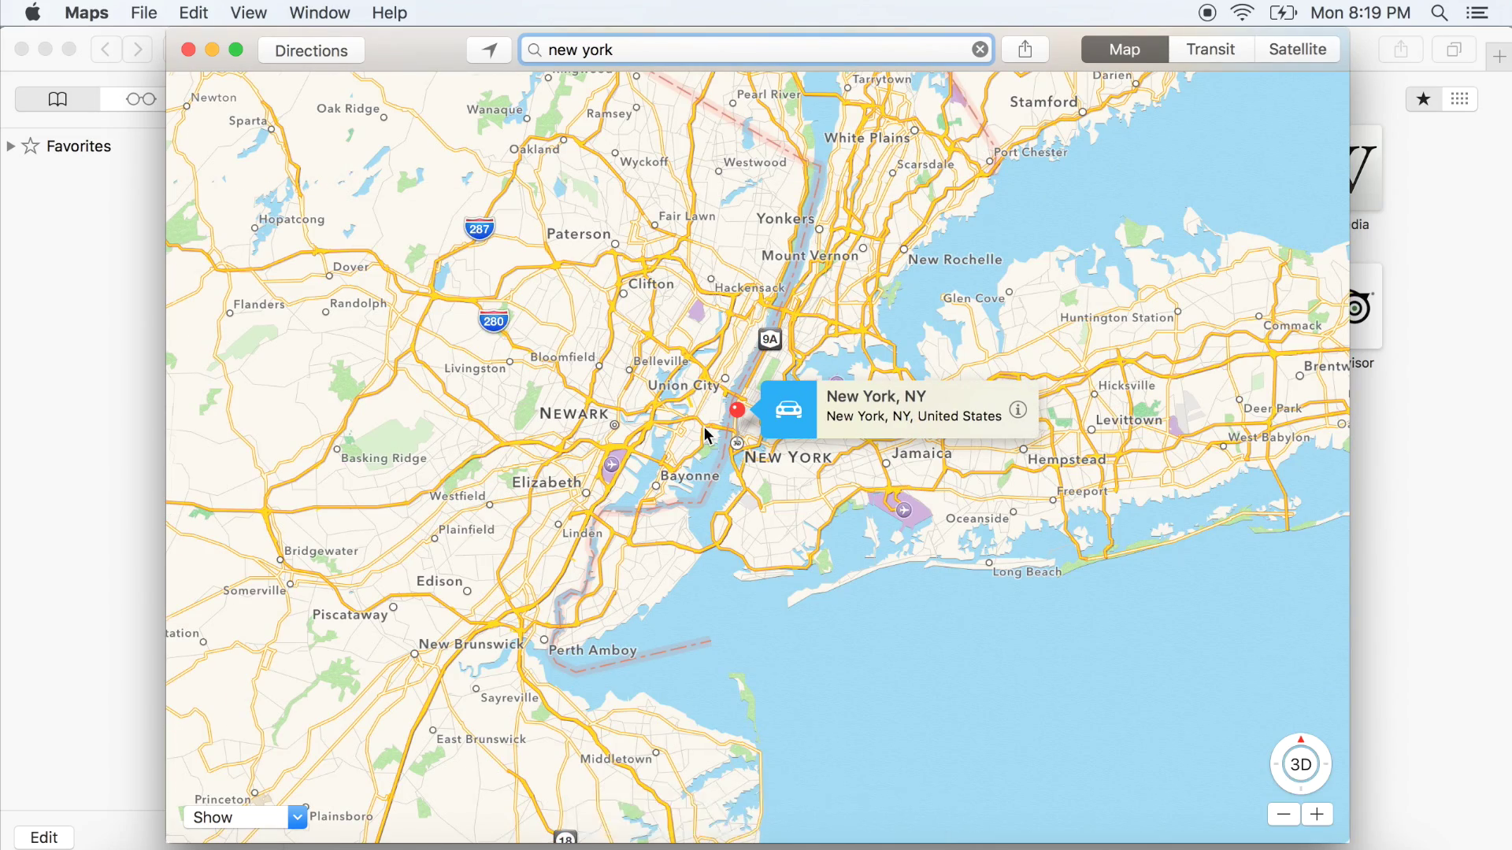
scroll(704, 428, up, 5)
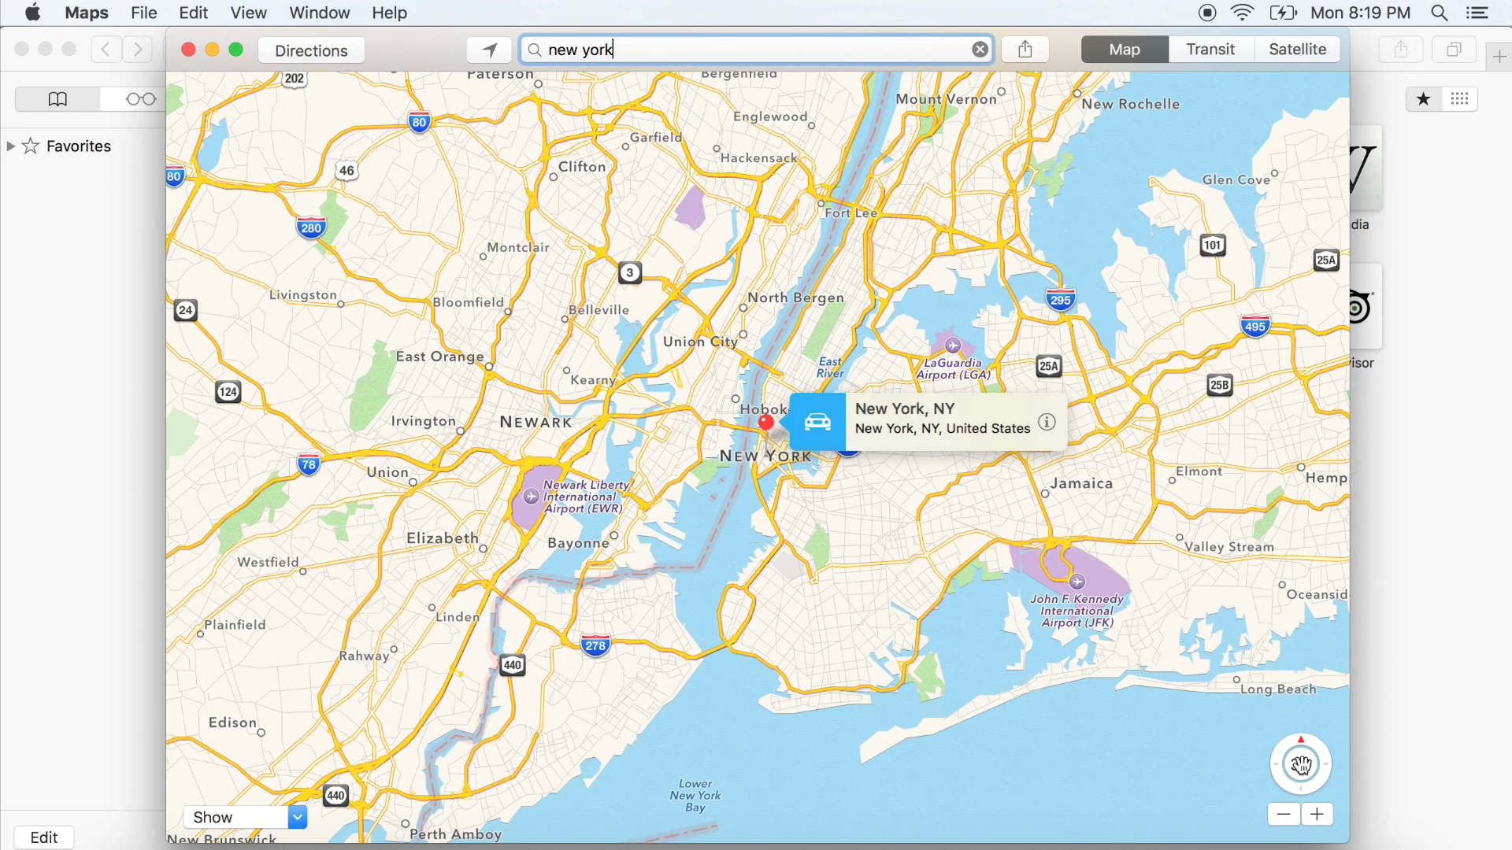
click(1301, 765)
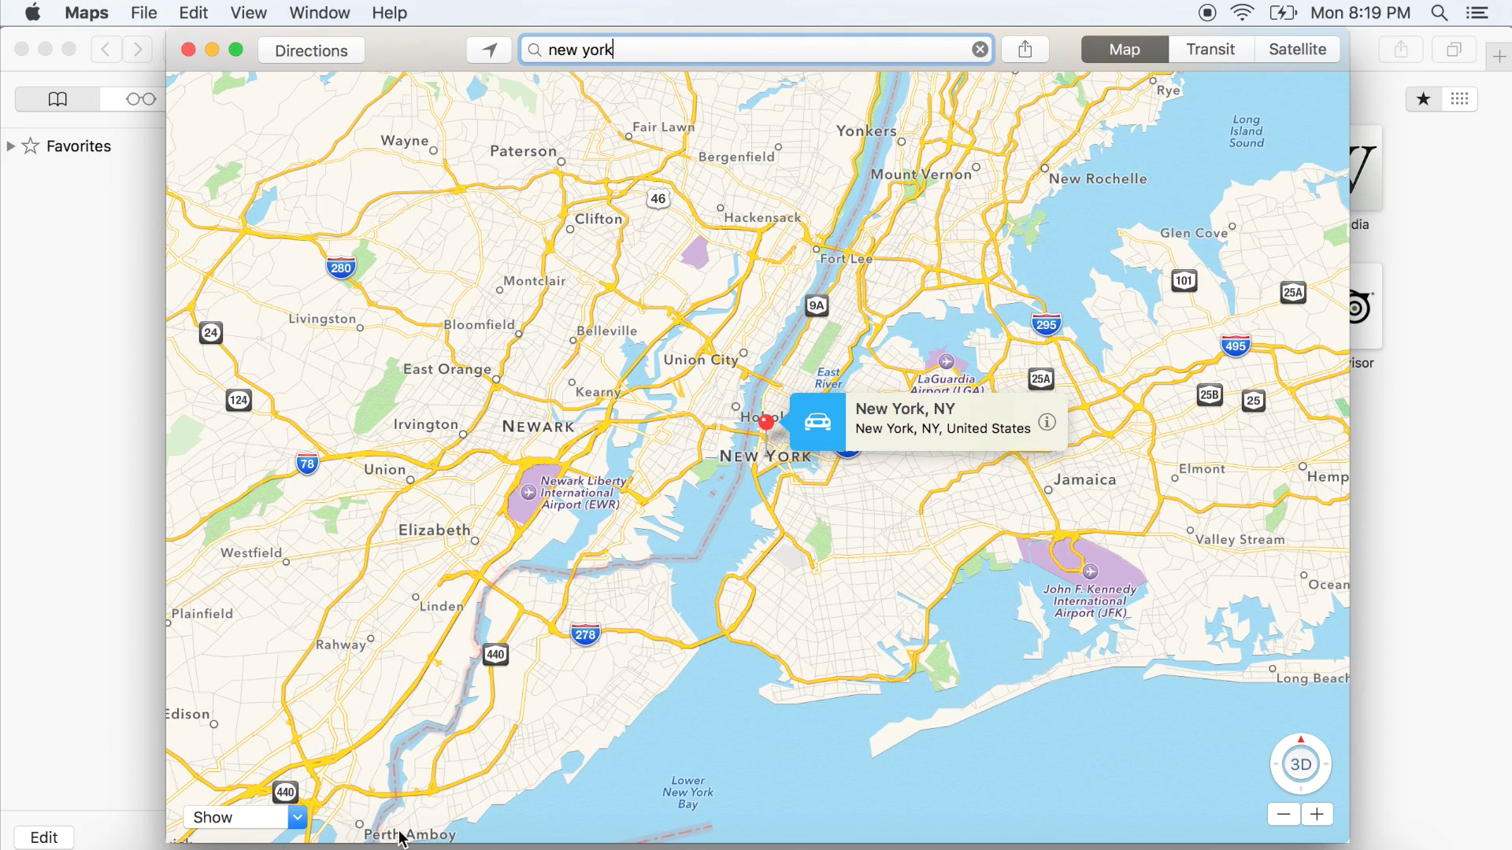
click(297, 817)
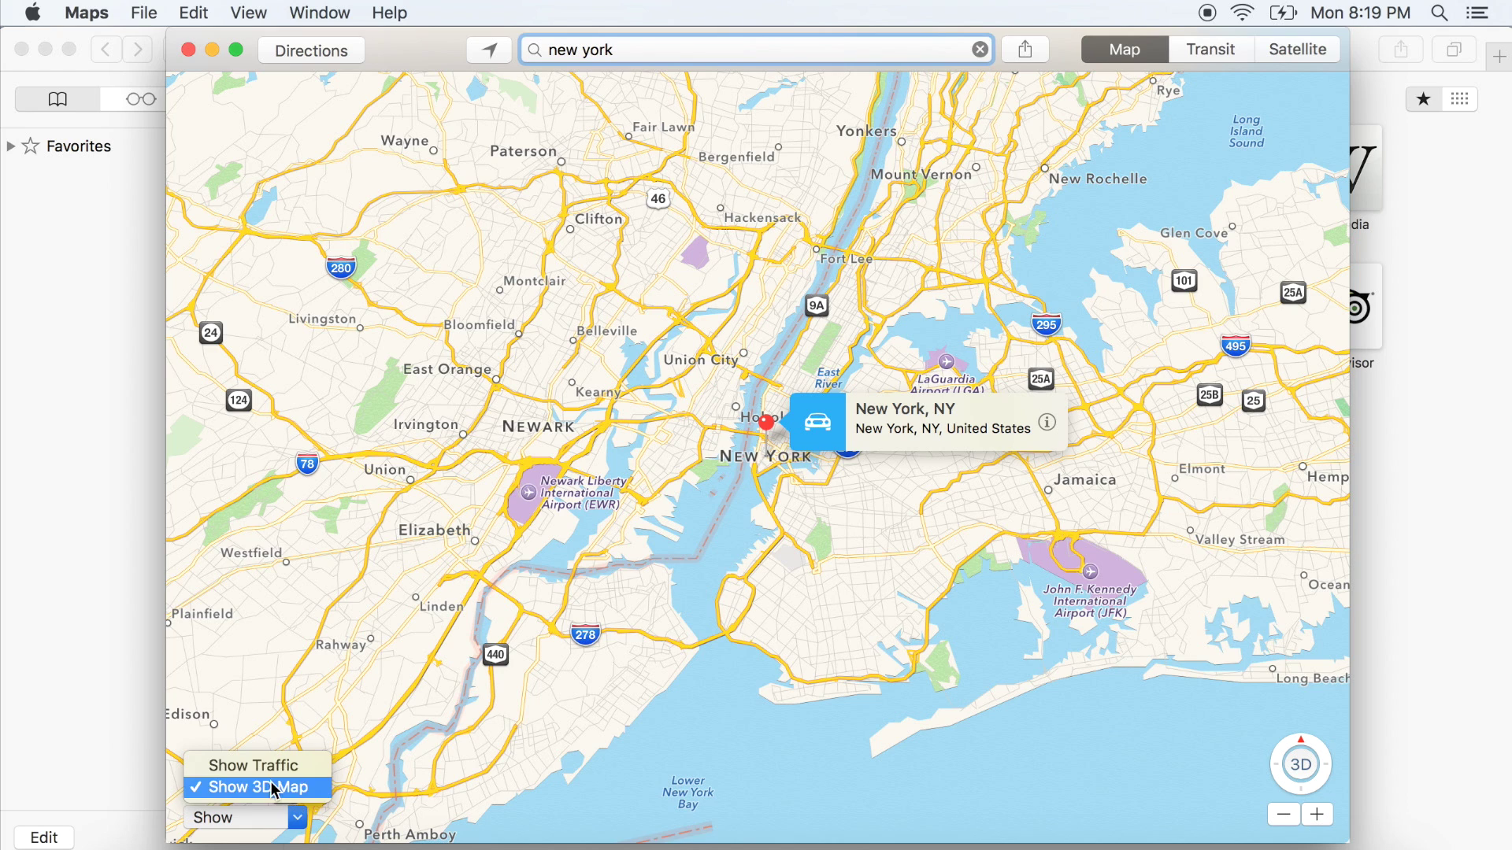
click(292, 824)
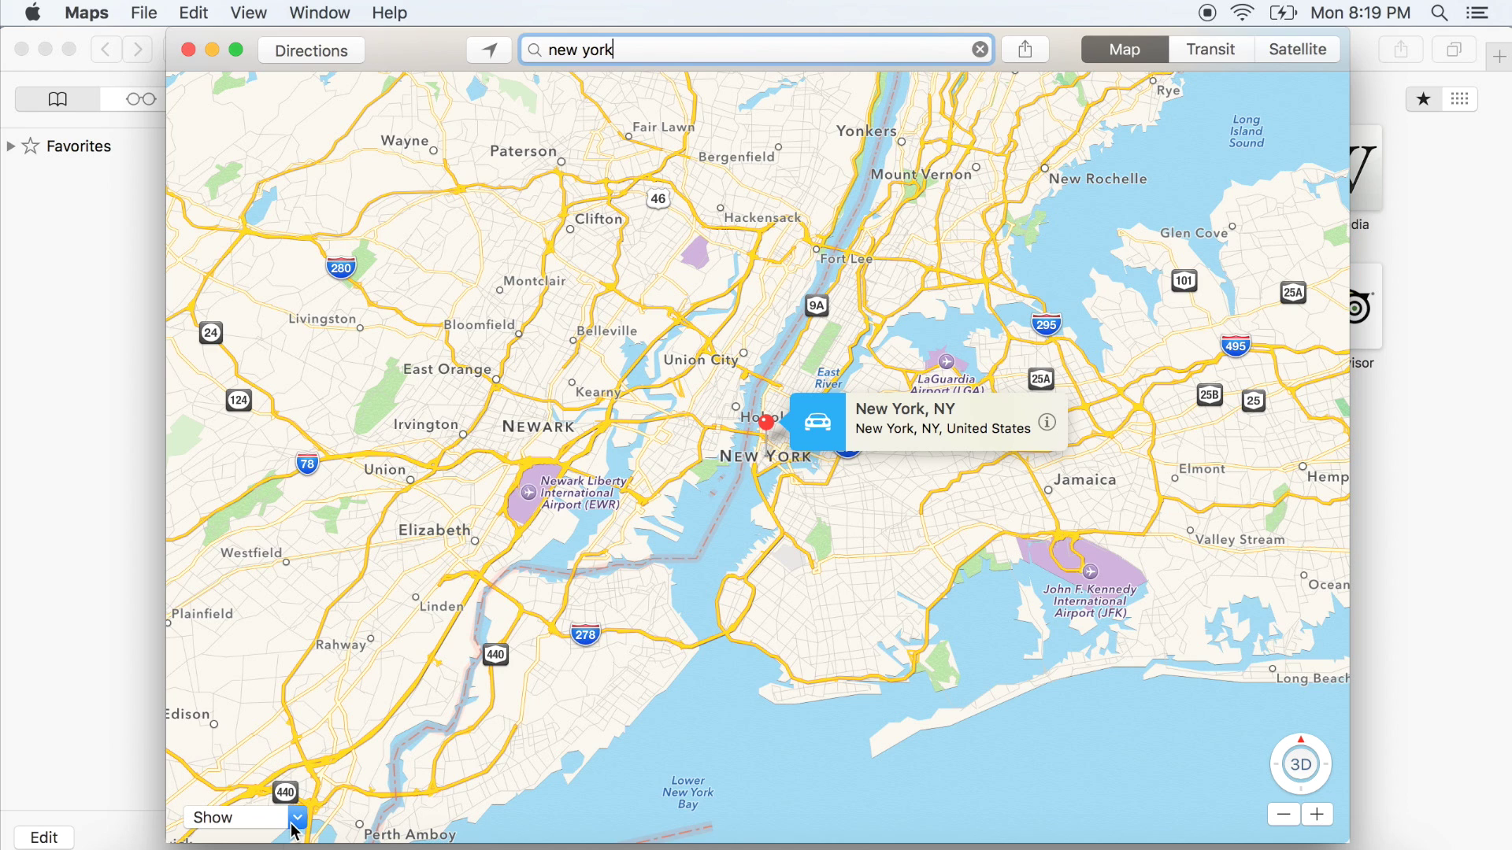
Switch the New York map to Satellite and zoom in on the 3D buildings around Fulton St in Lower Manhattan
click(1312, 55)
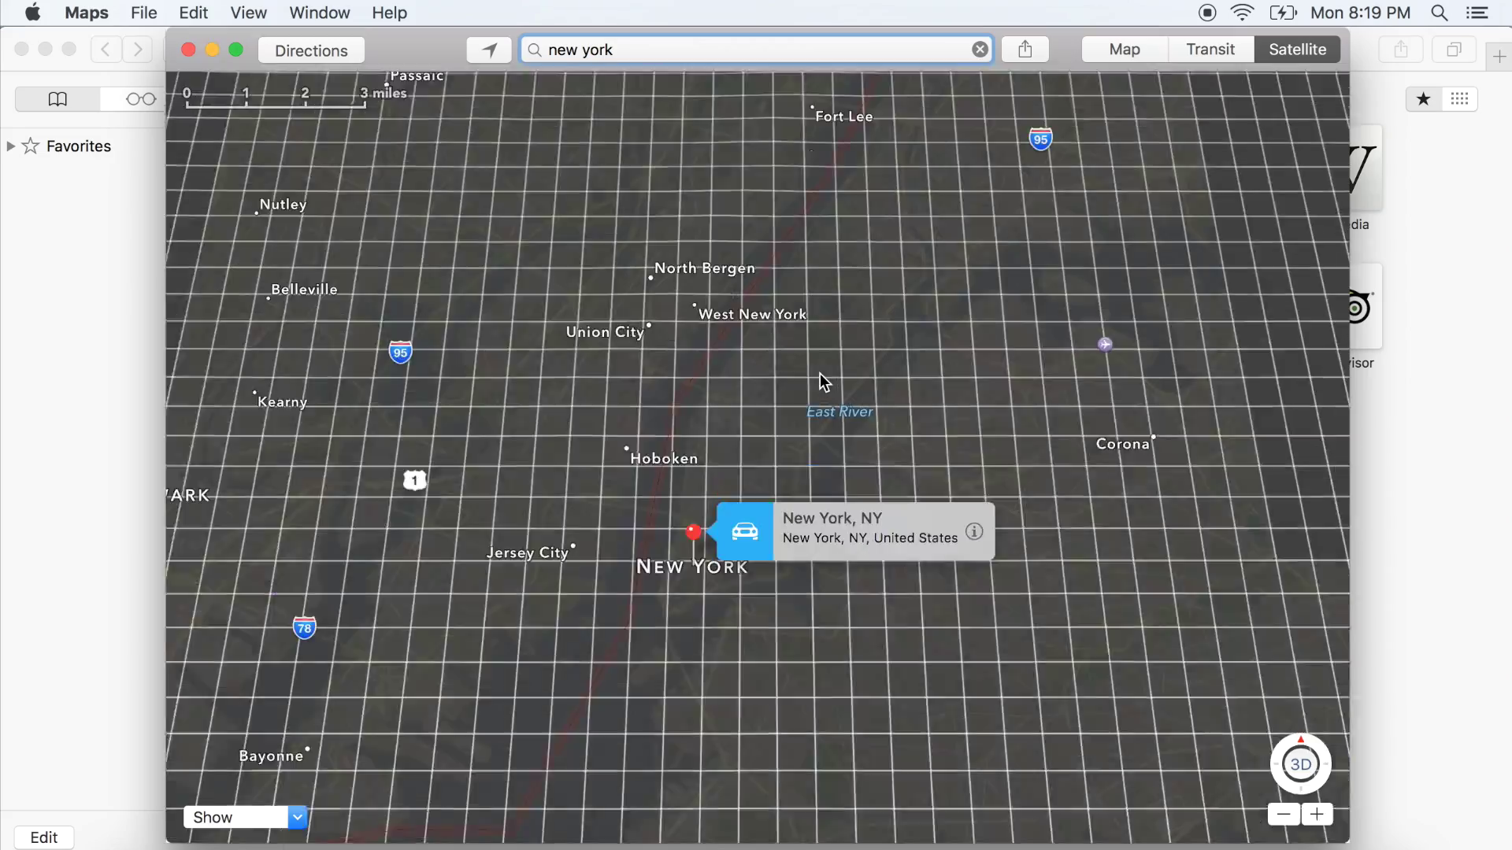
scroll(820, 373, up, 2)
scroll(646, 557, up, 5)
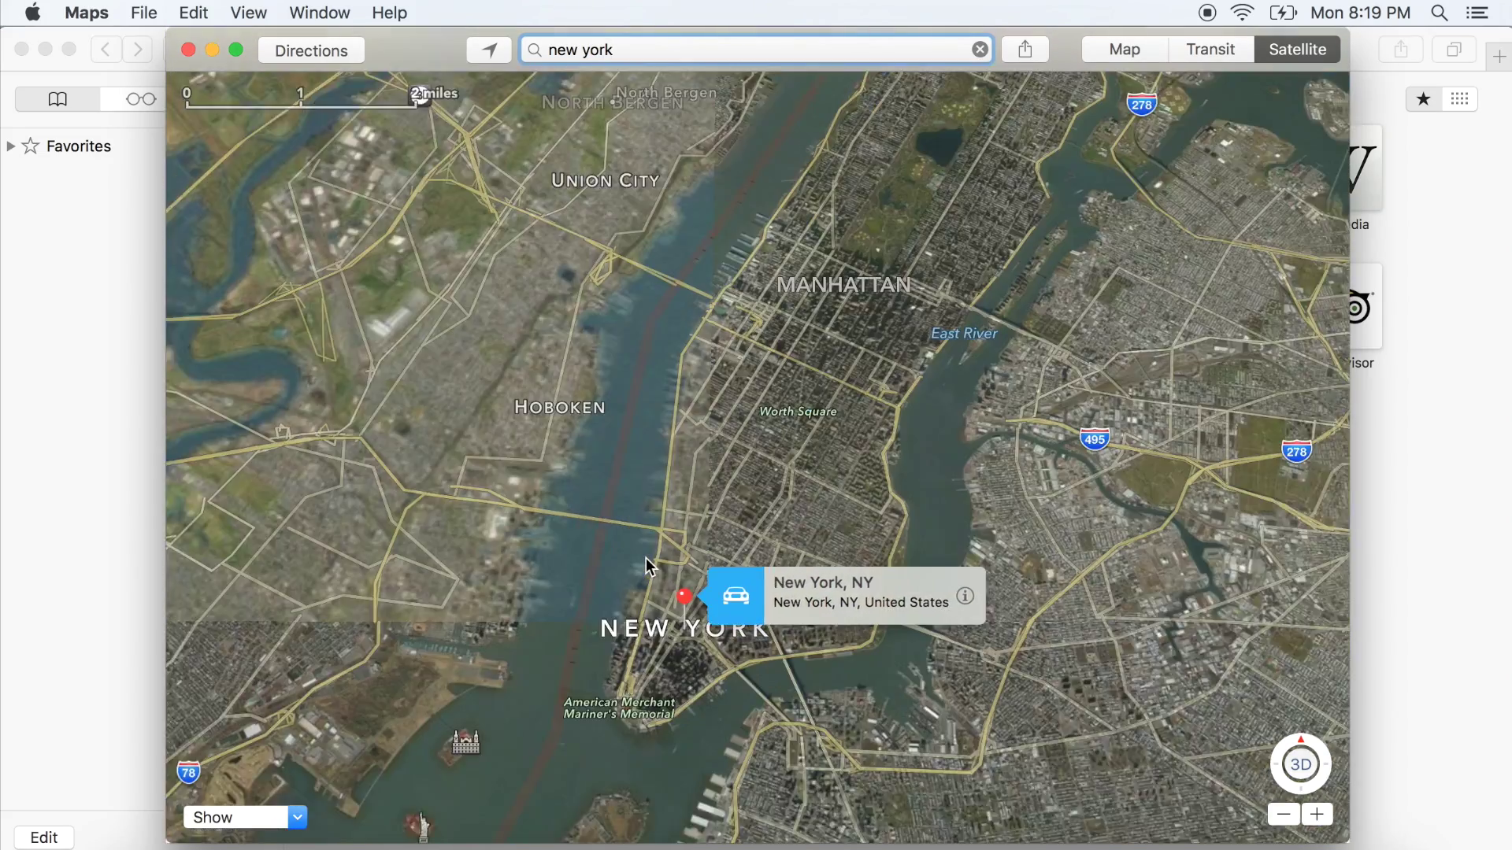
scroll(646, 558, up, 8)
drag(753, 741, 763, 772)
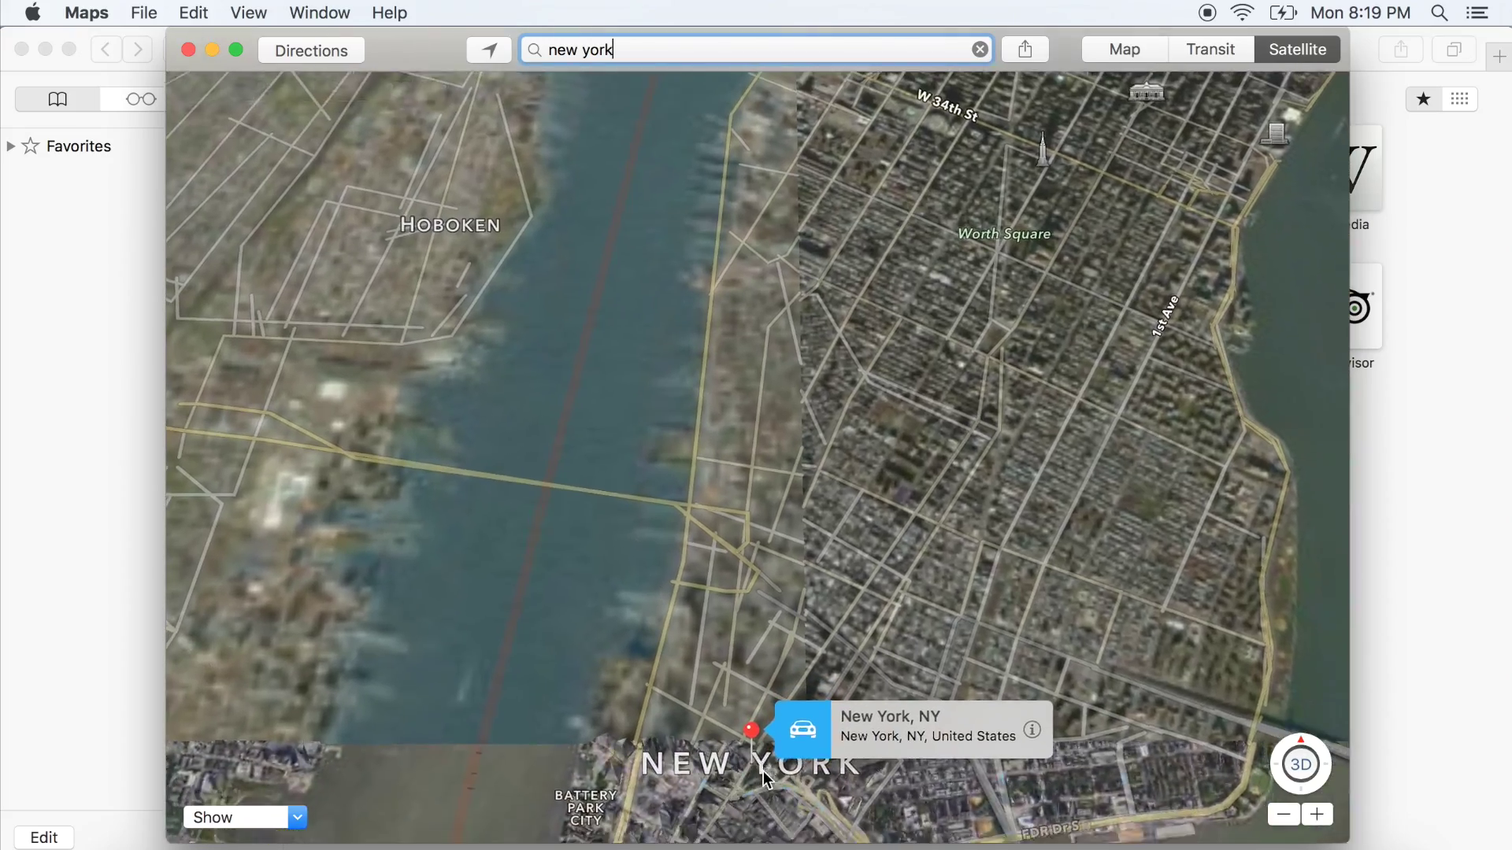
scroll(763, 772, down, 3)
scroll(763, 772, up, 10)
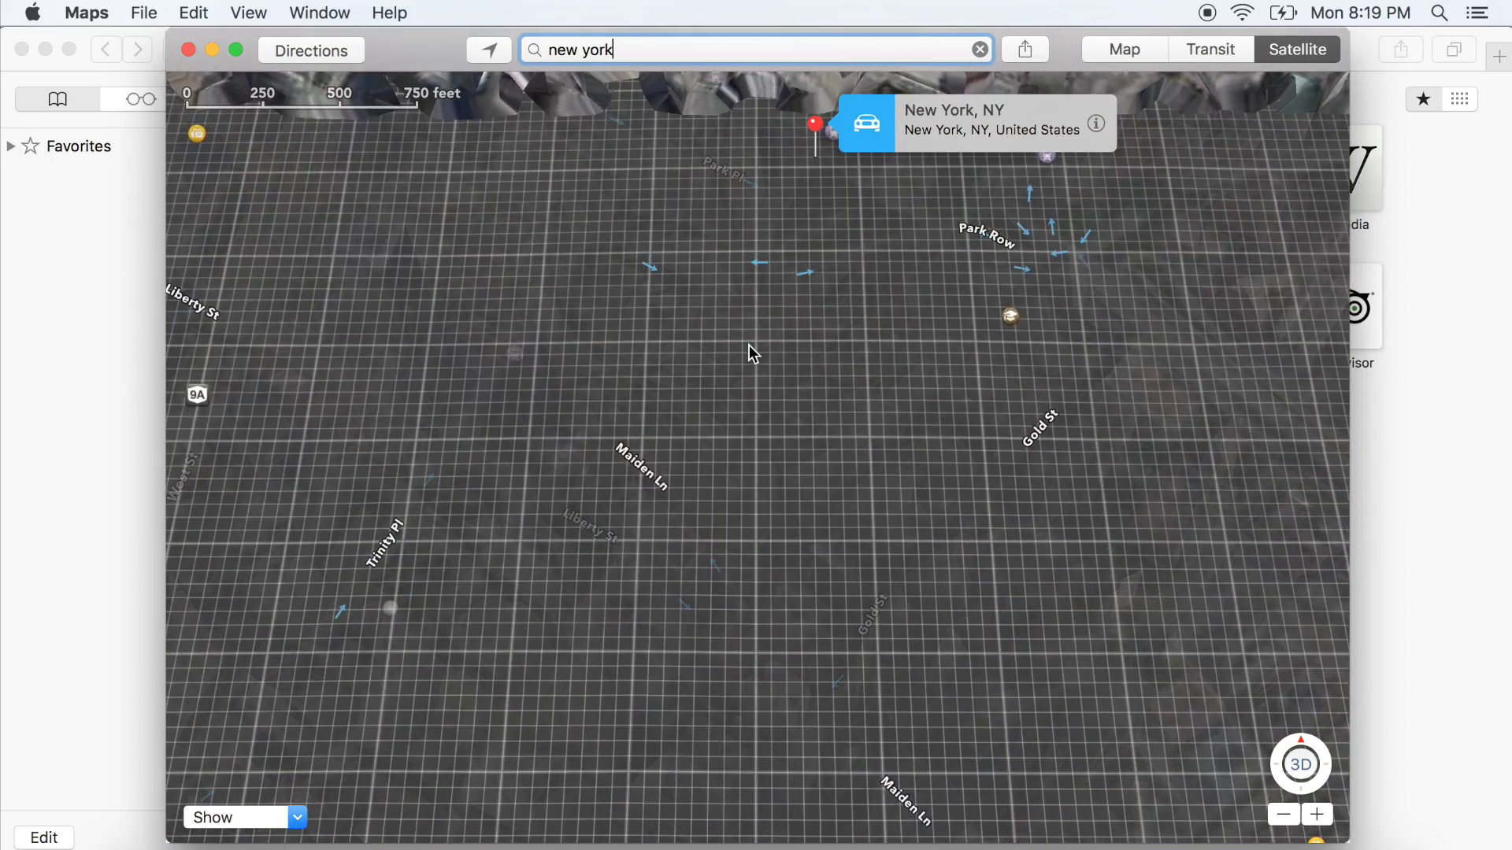
scroll(825, 131, up, 5)
scroll(826, 133, up, 3)
scroll(825, 132, down, 2)
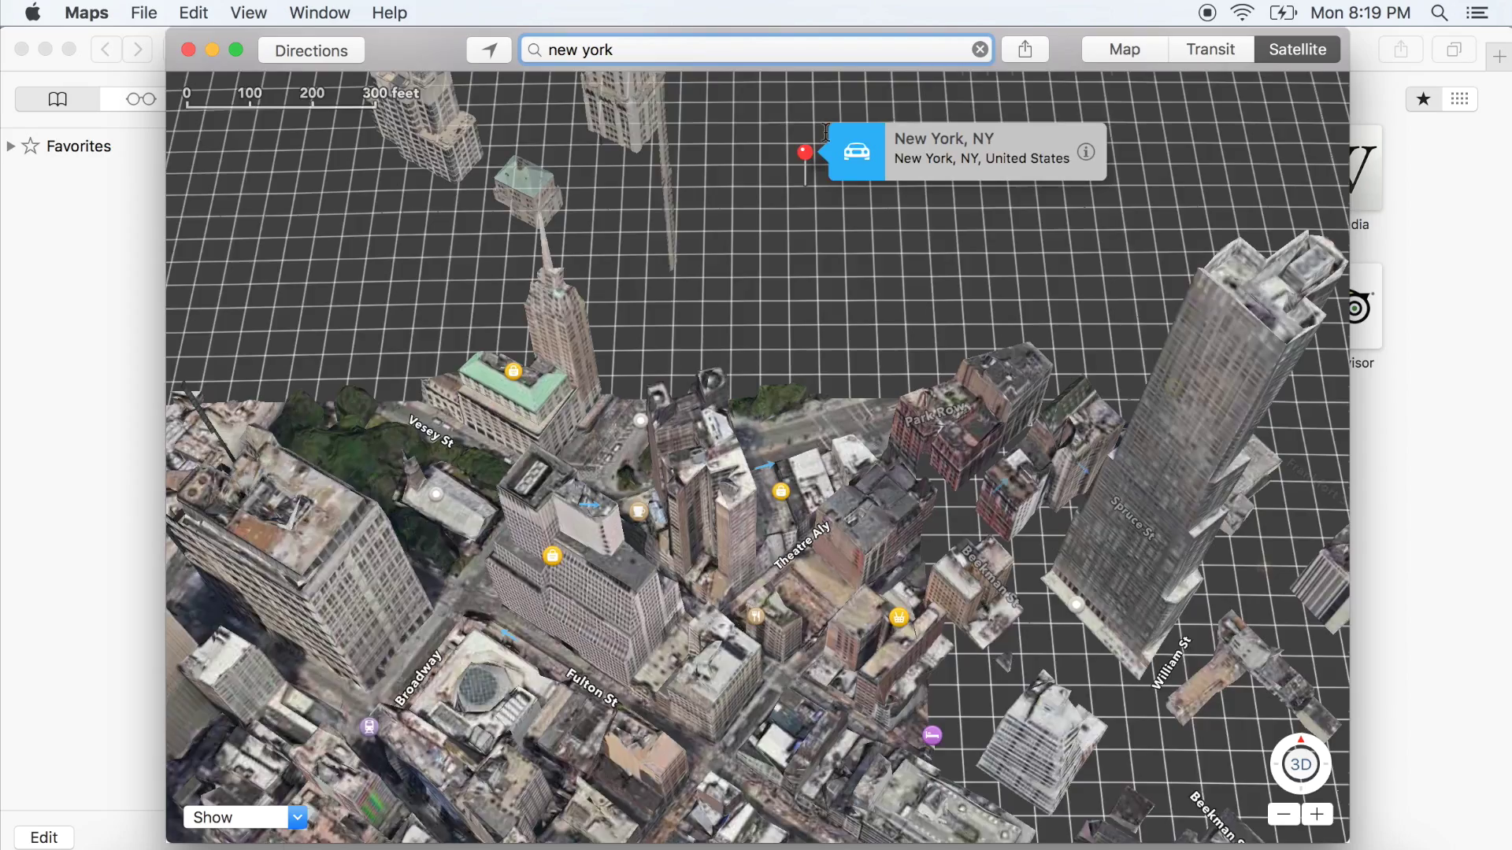
scroll(826, 131, down, 4)
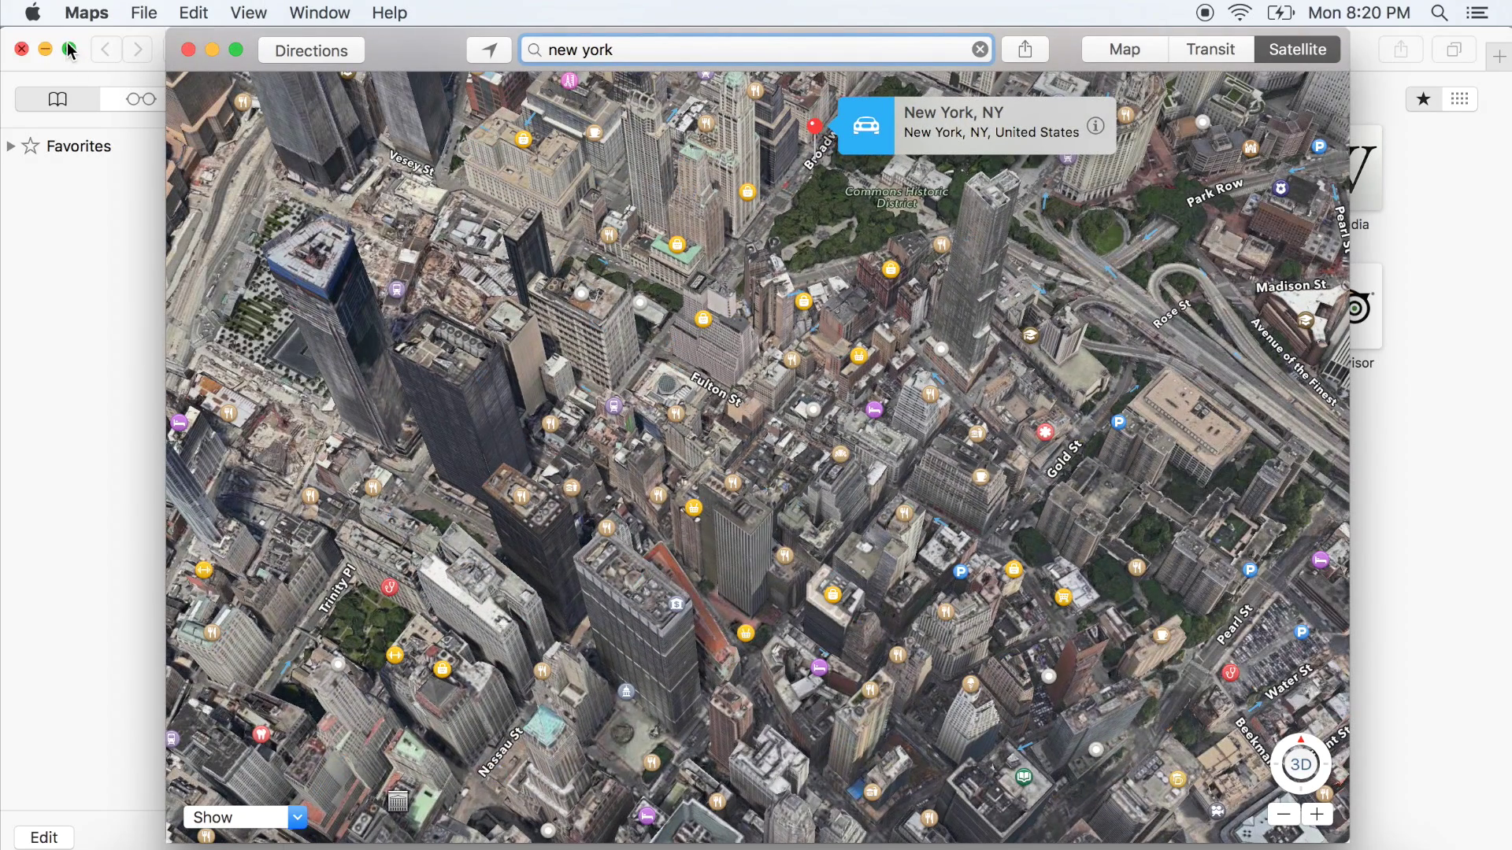
Pair Safari on the left with Maps on the right in Split View, and widen Safari to about 62% of the screen
click(64, 207)
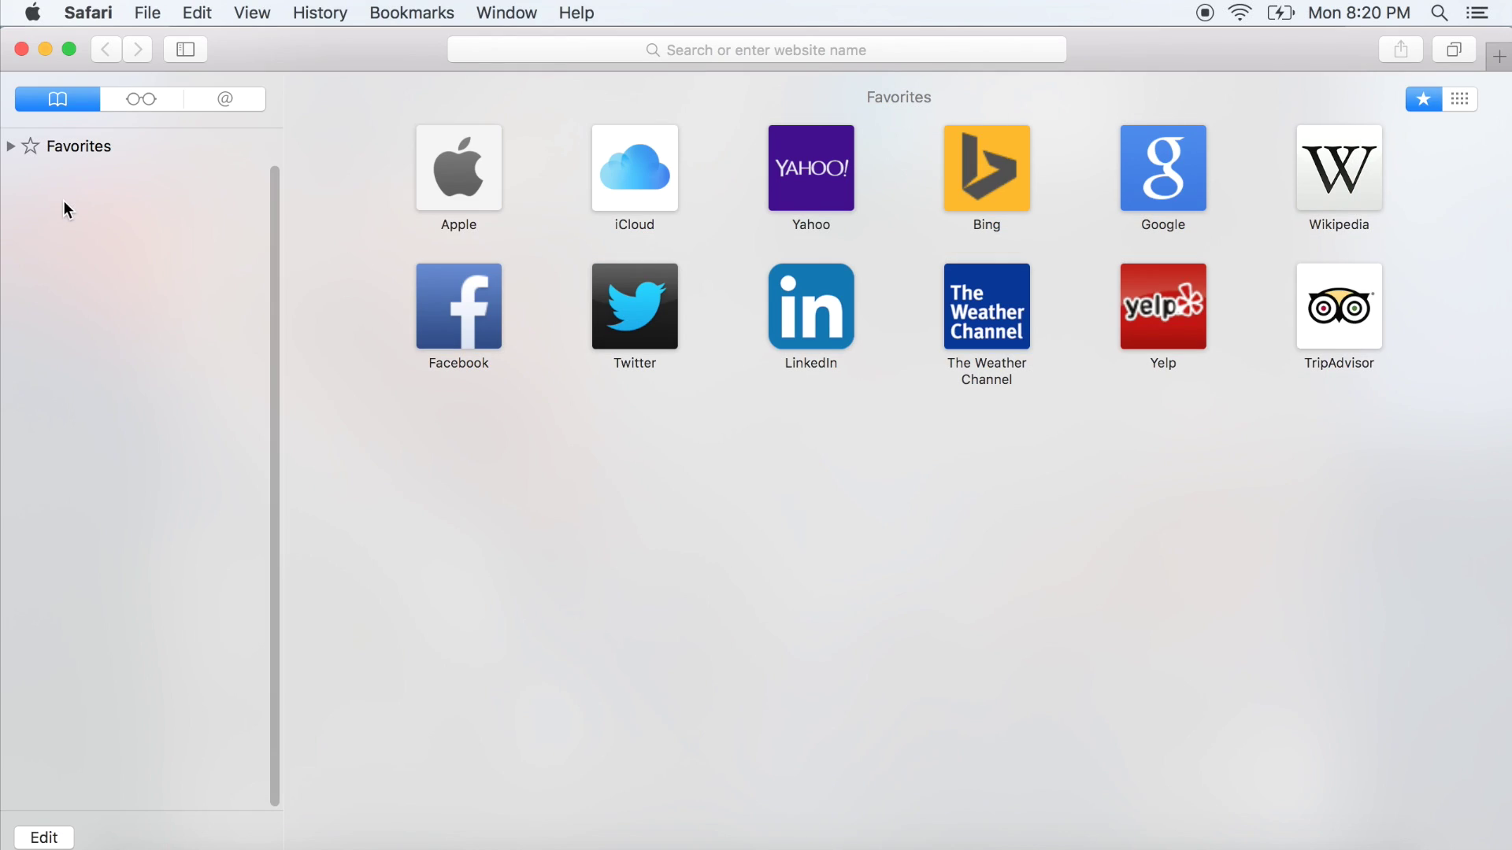
click(72, 50)
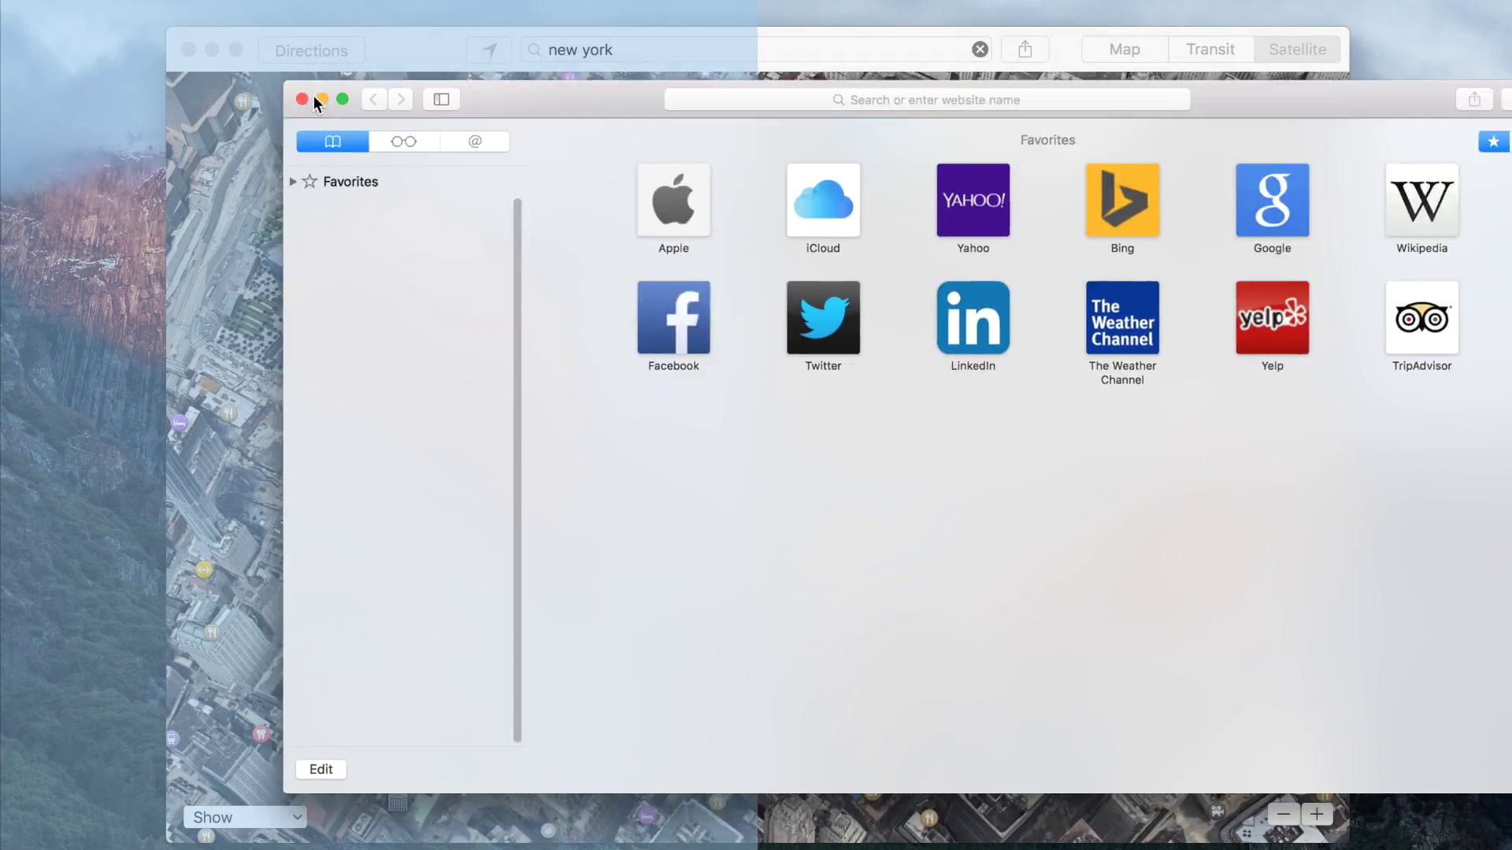
drag(313, 97, 2, 92)
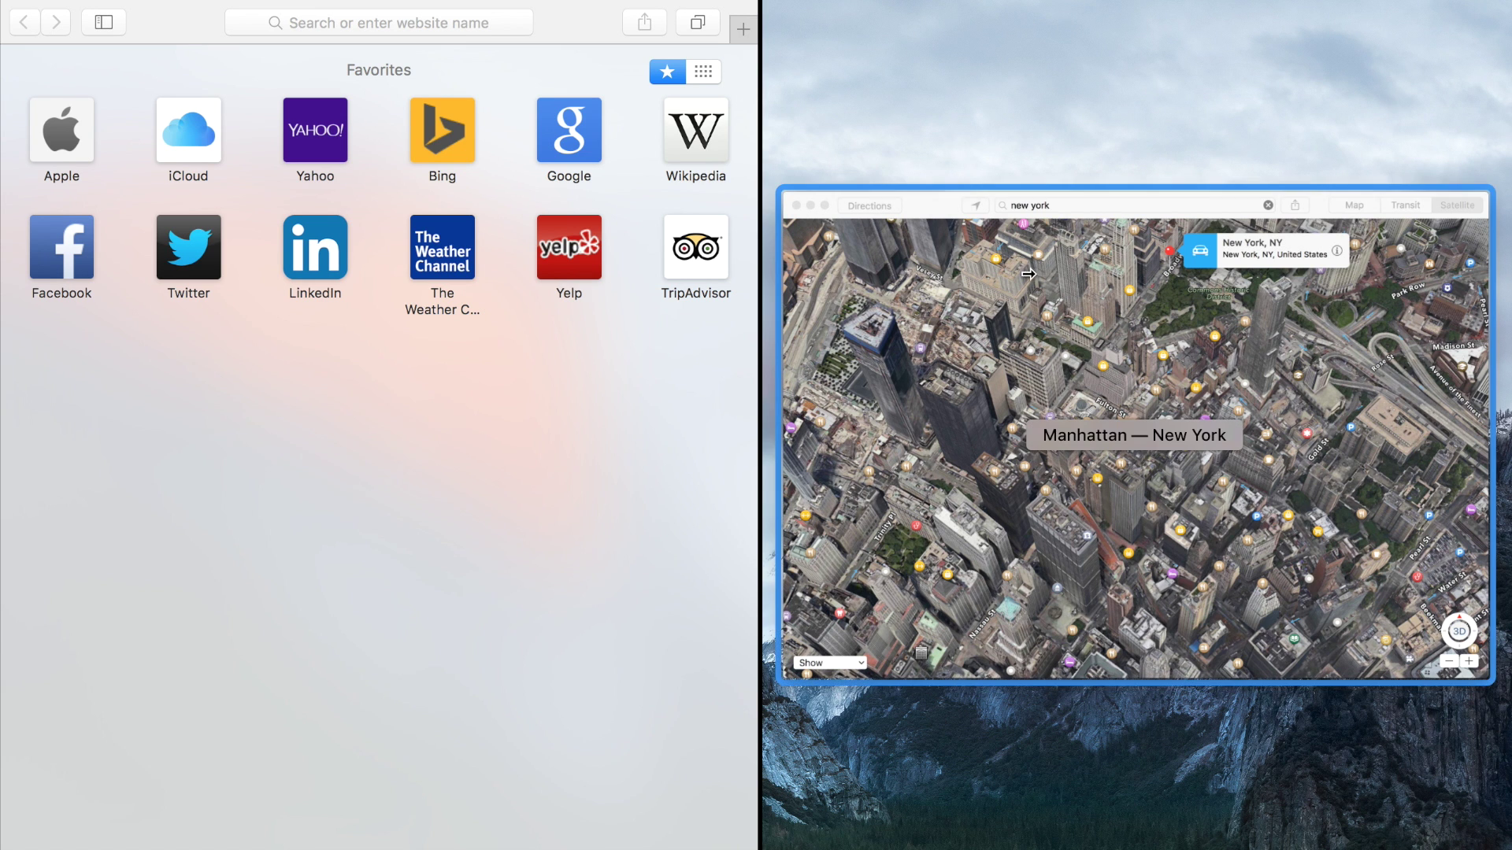
click(1029, 273)
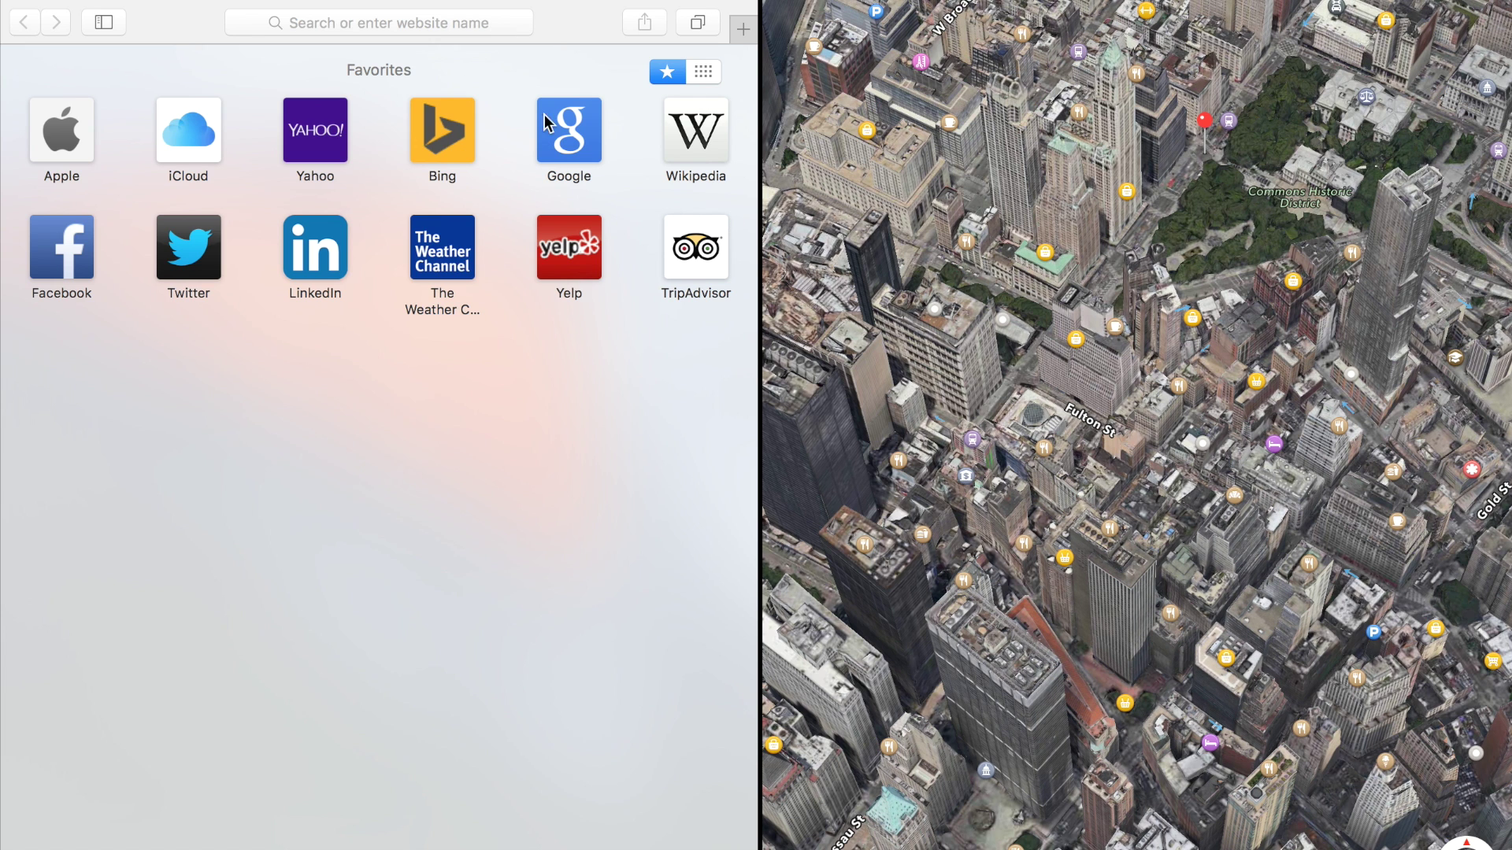
drag(761, 515, 938, 483)
Search Google in Safari for "new york city" and browse the image results
click(525, 22)
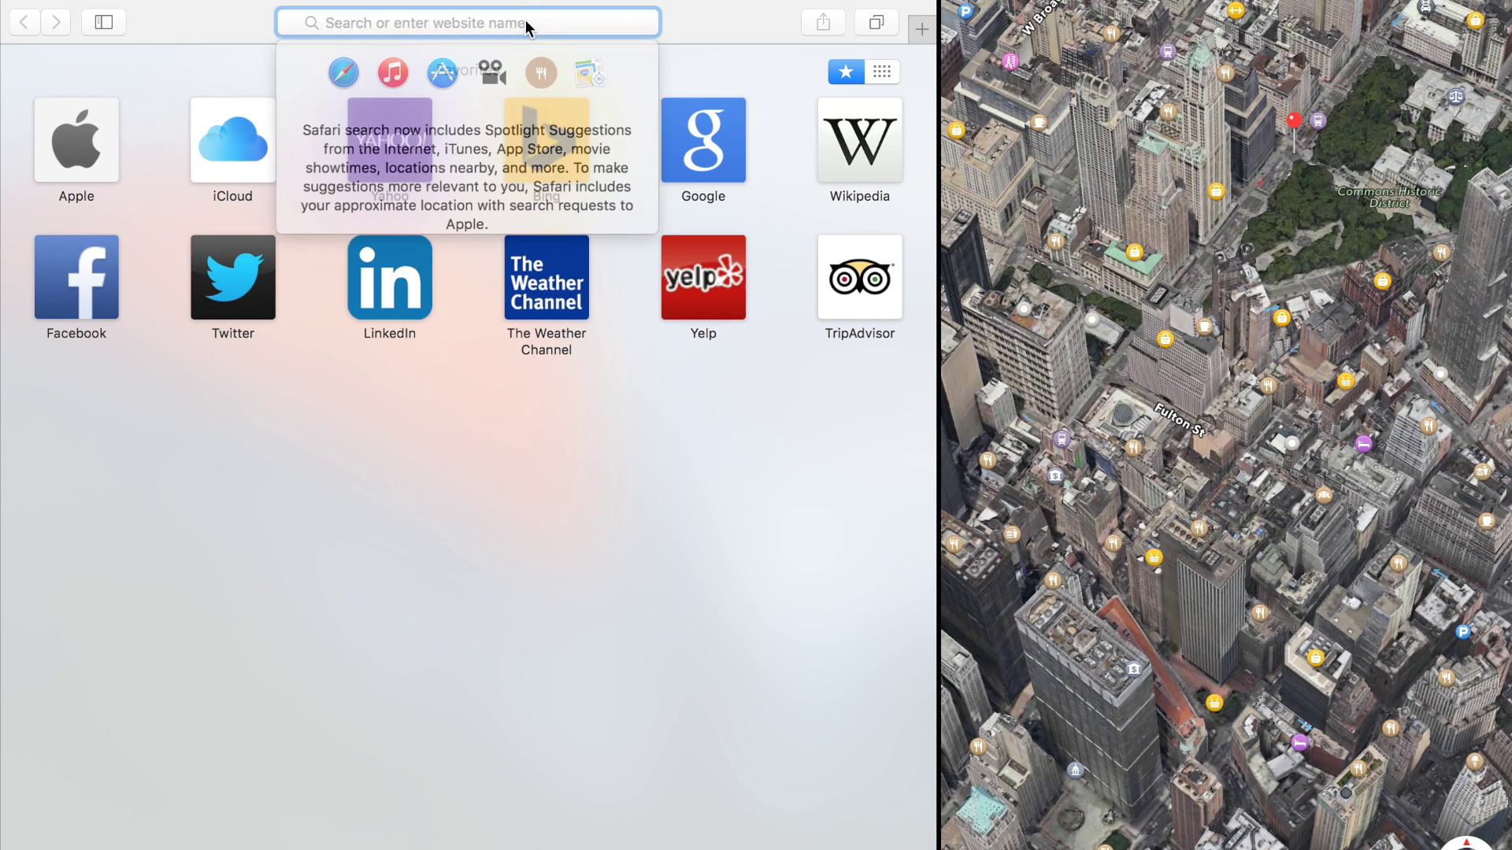
text(new york )
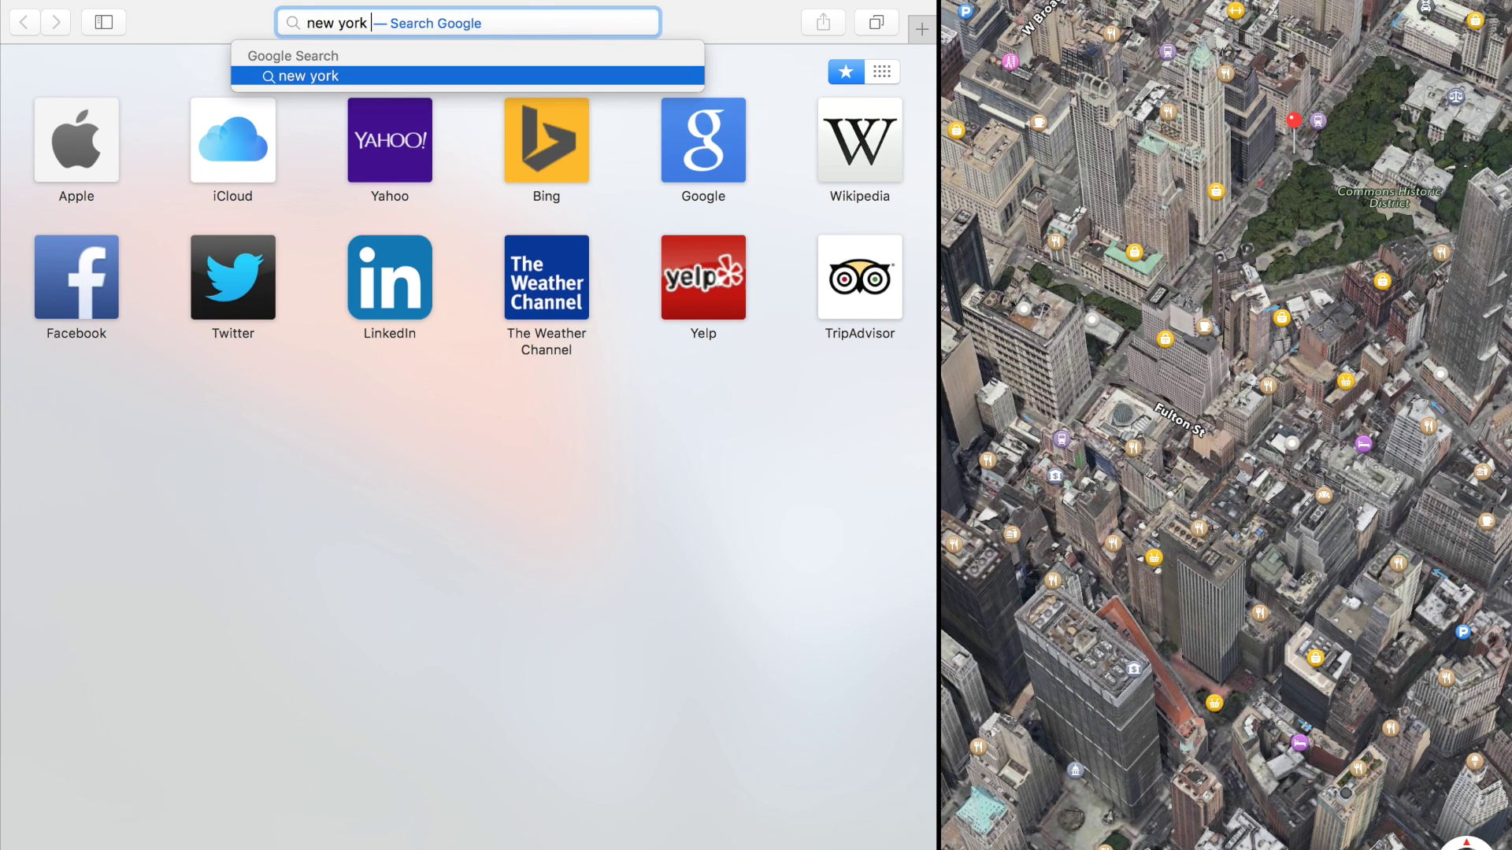
text(city)
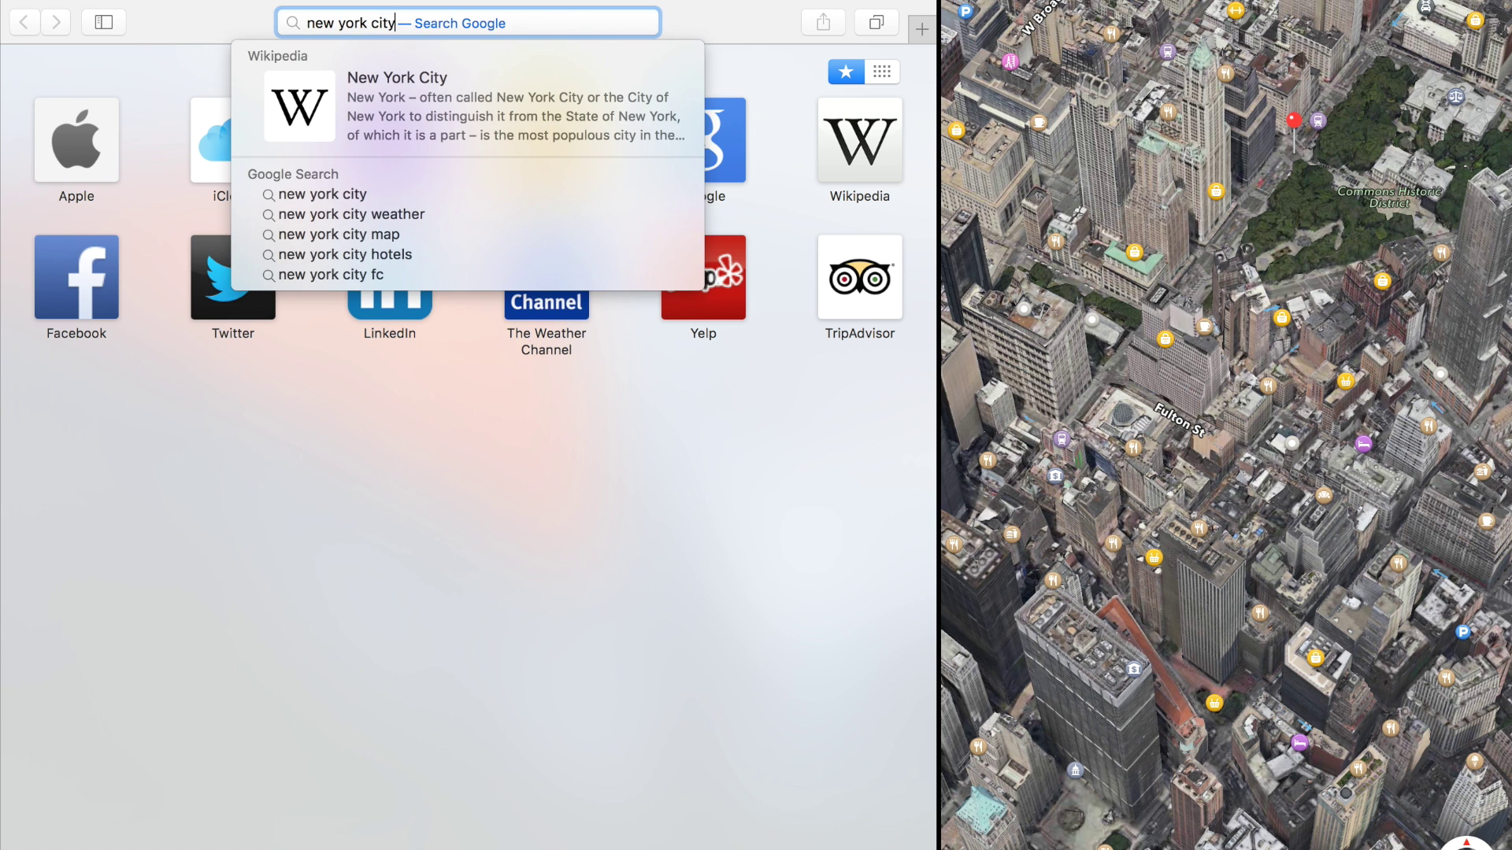
key(Return)
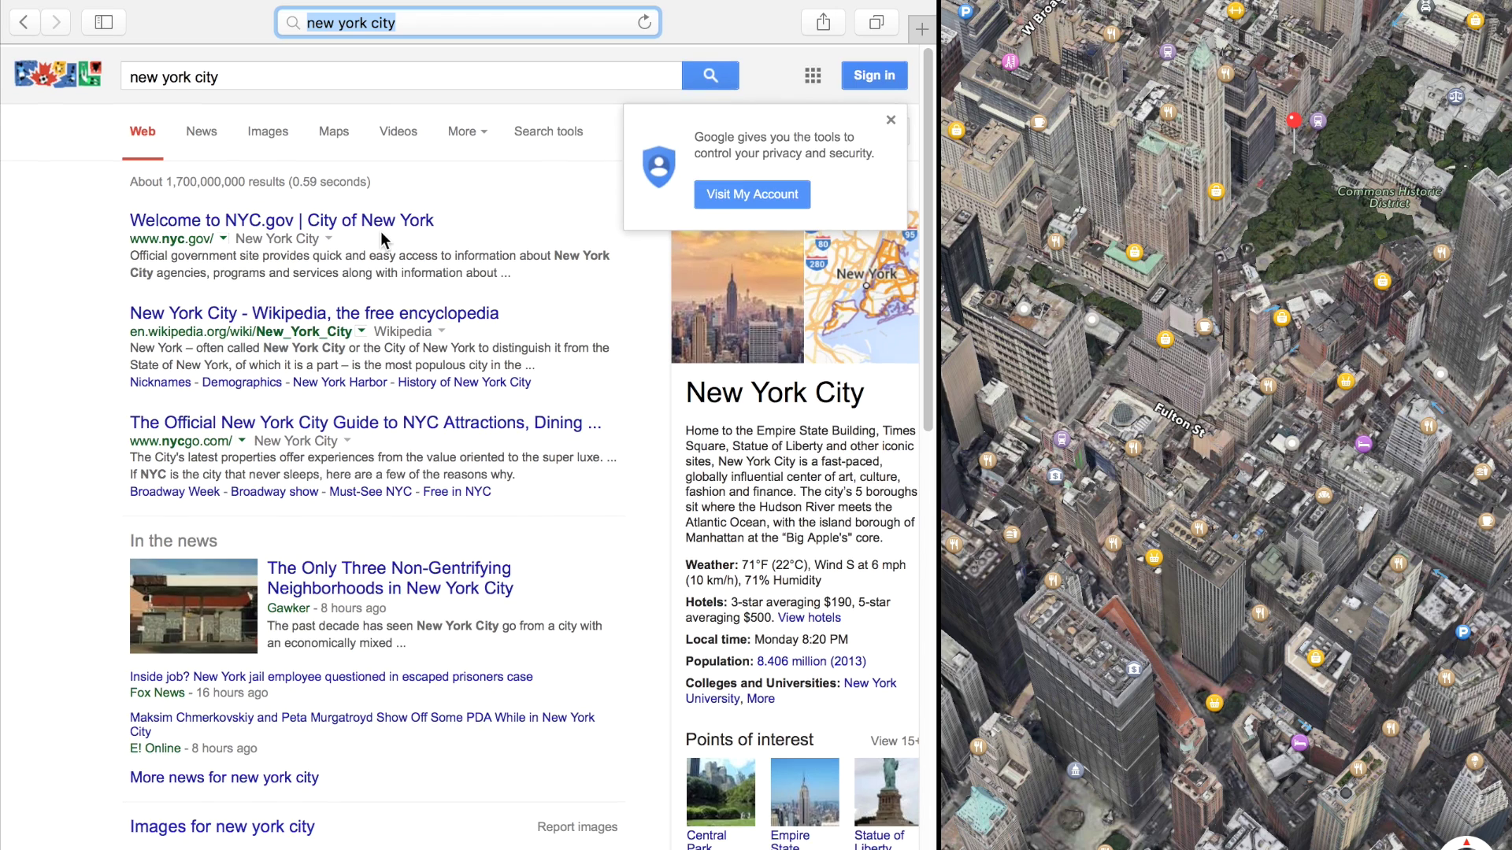
click(266, 138)
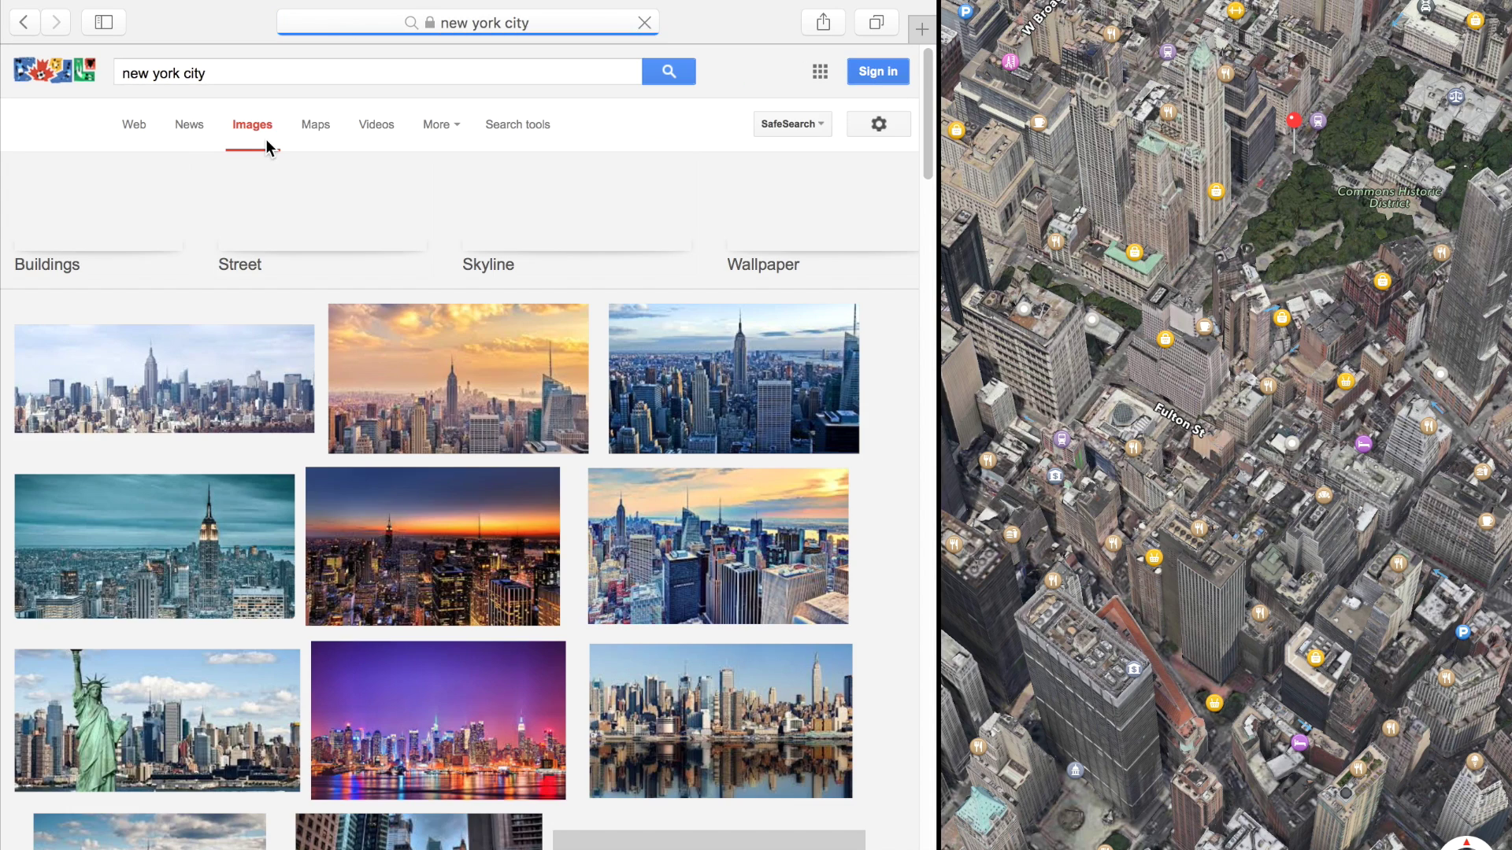
scroll(371, 424, down, 4)
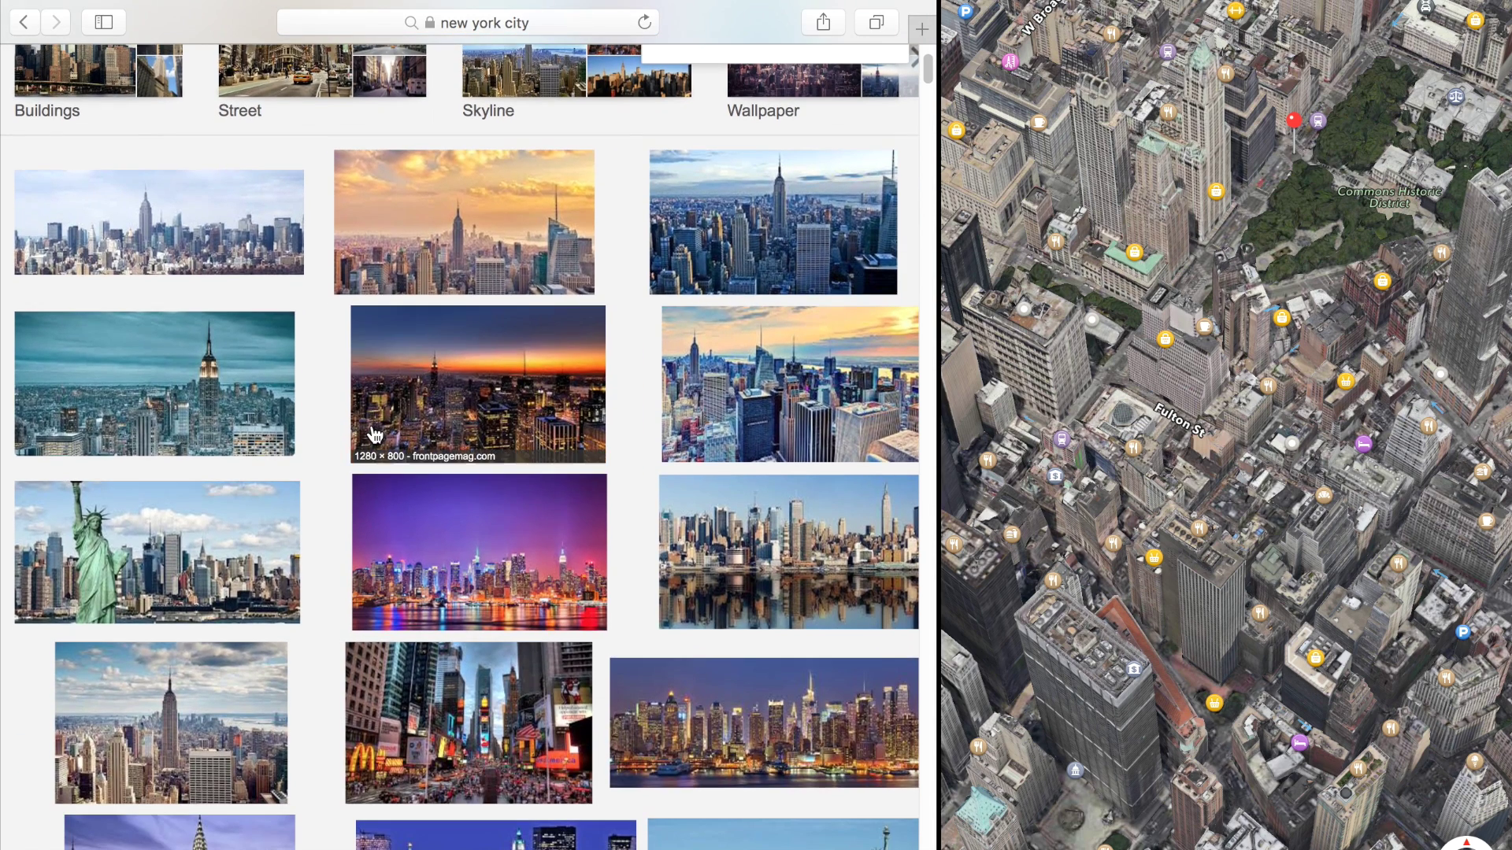
Examine Lower Manhattan on the Maps satellite view beside the photos, from the Fulton St buildings out to Tribeca and SoHo
drag(1165, 447, 1171, 543)
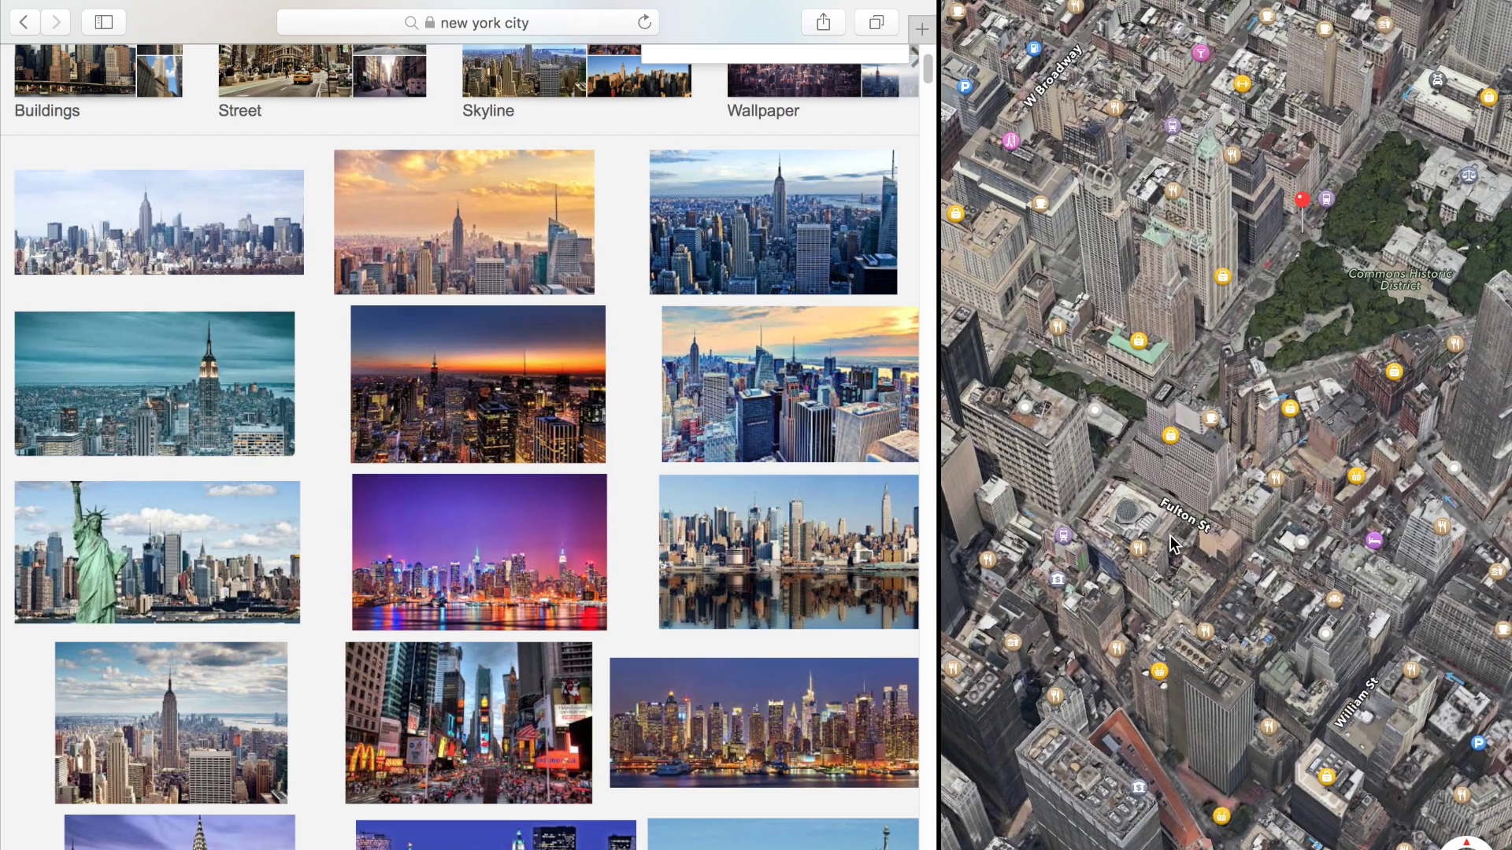
key(ctrl+Up)
key(ctrl+Up)
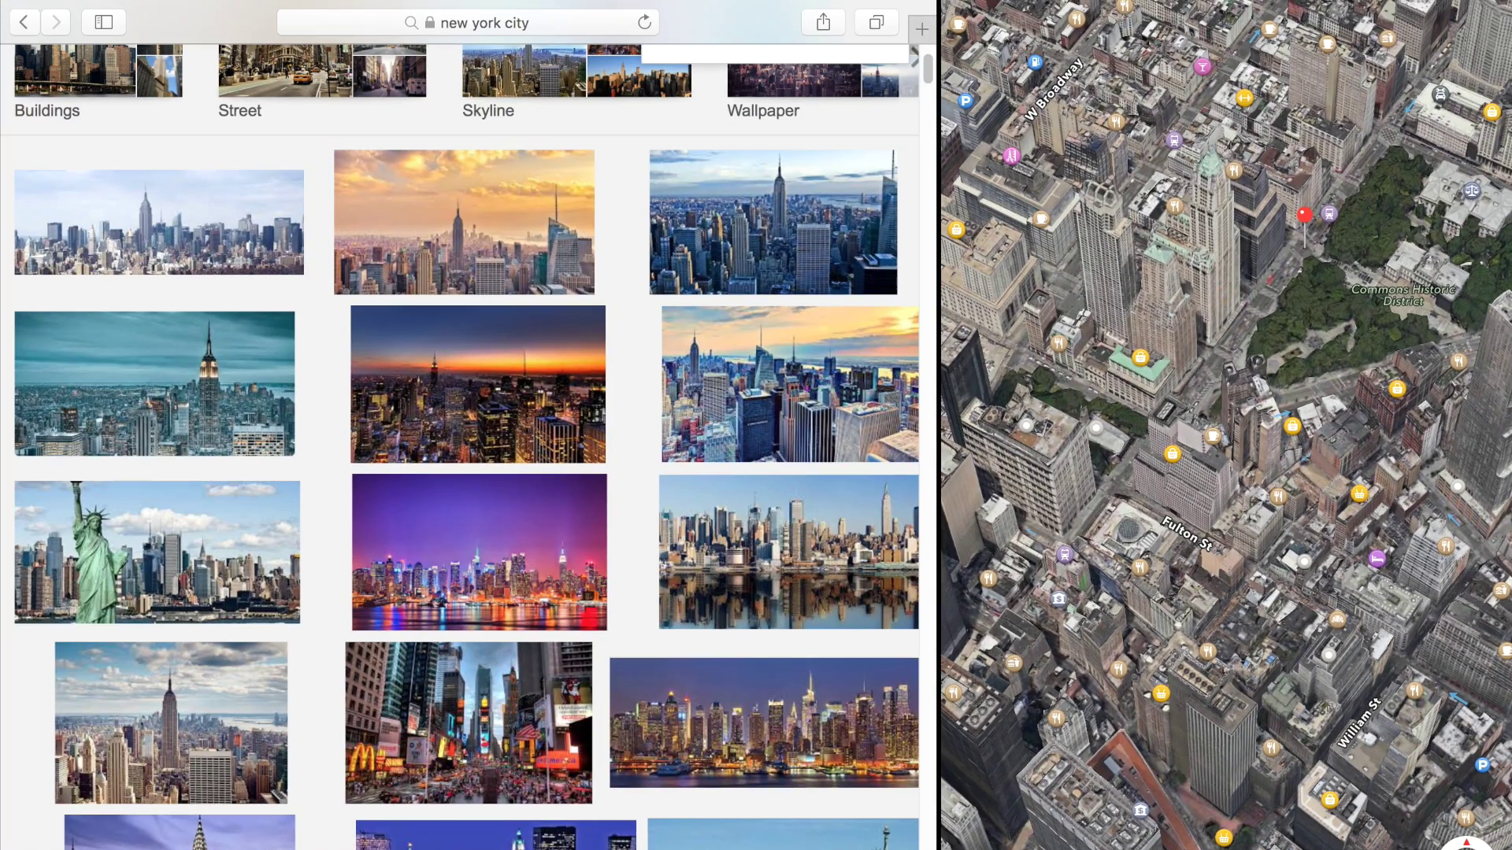
key(super+Tab)
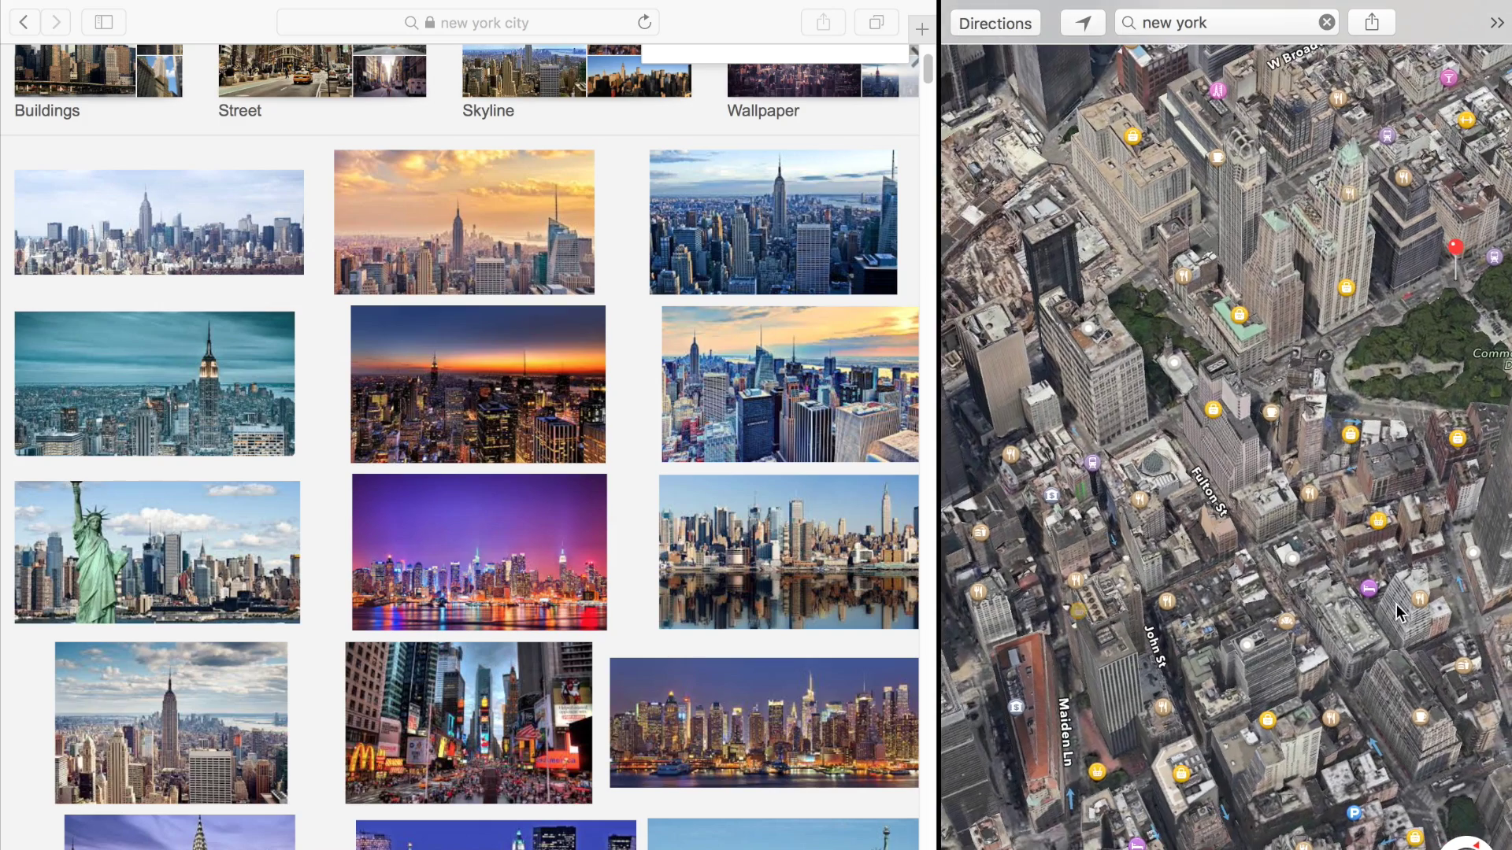
scroll(1392, 604, up, 3)
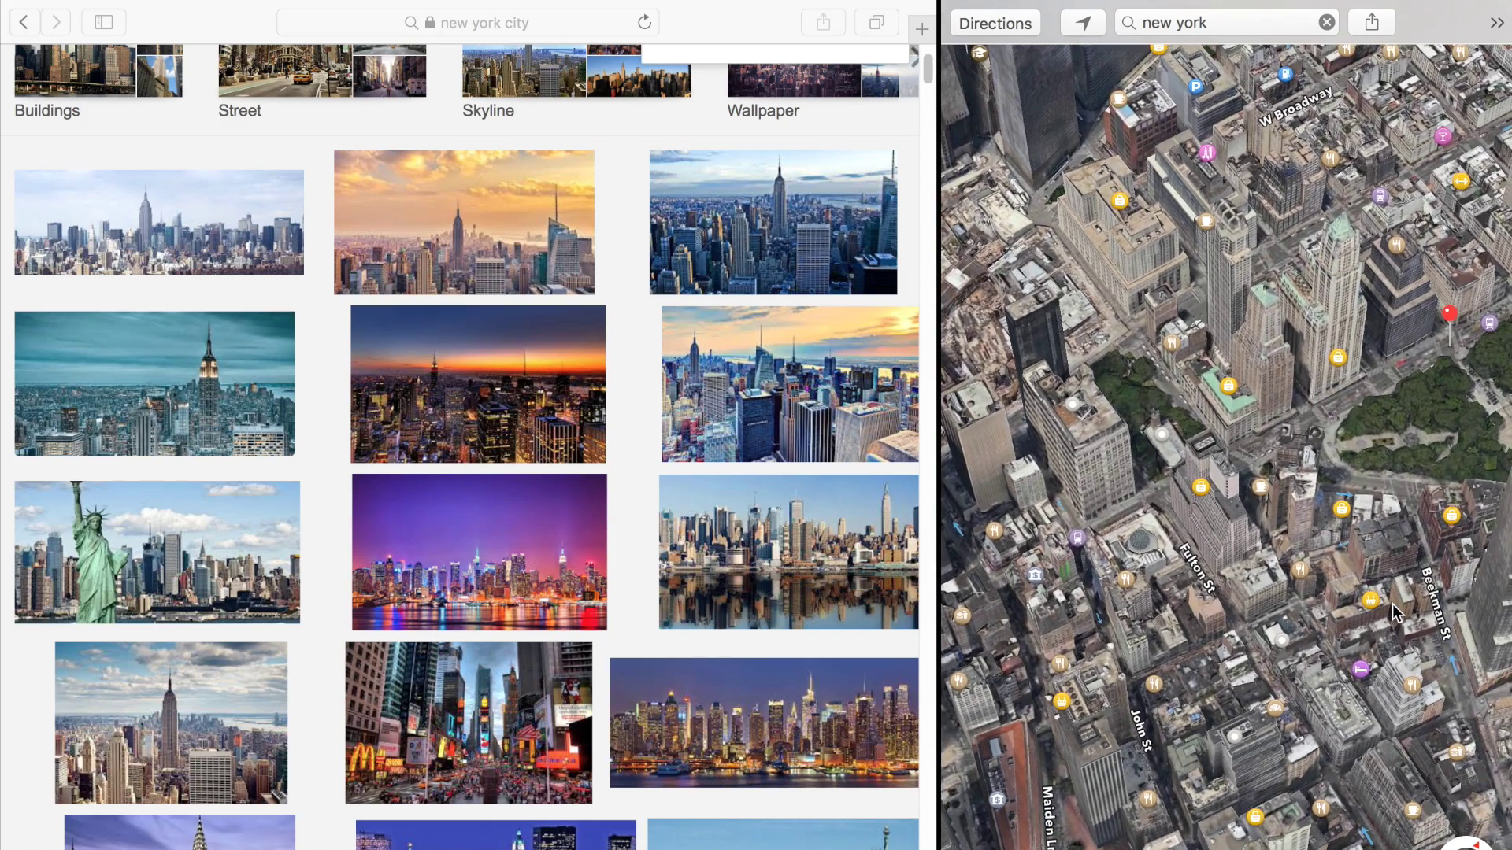
key(ctrl+Up)
key(ctrl+Up)
key(ctrl+Up)
key(ctrl+Up)
scroll(1308, 651, up, 4)
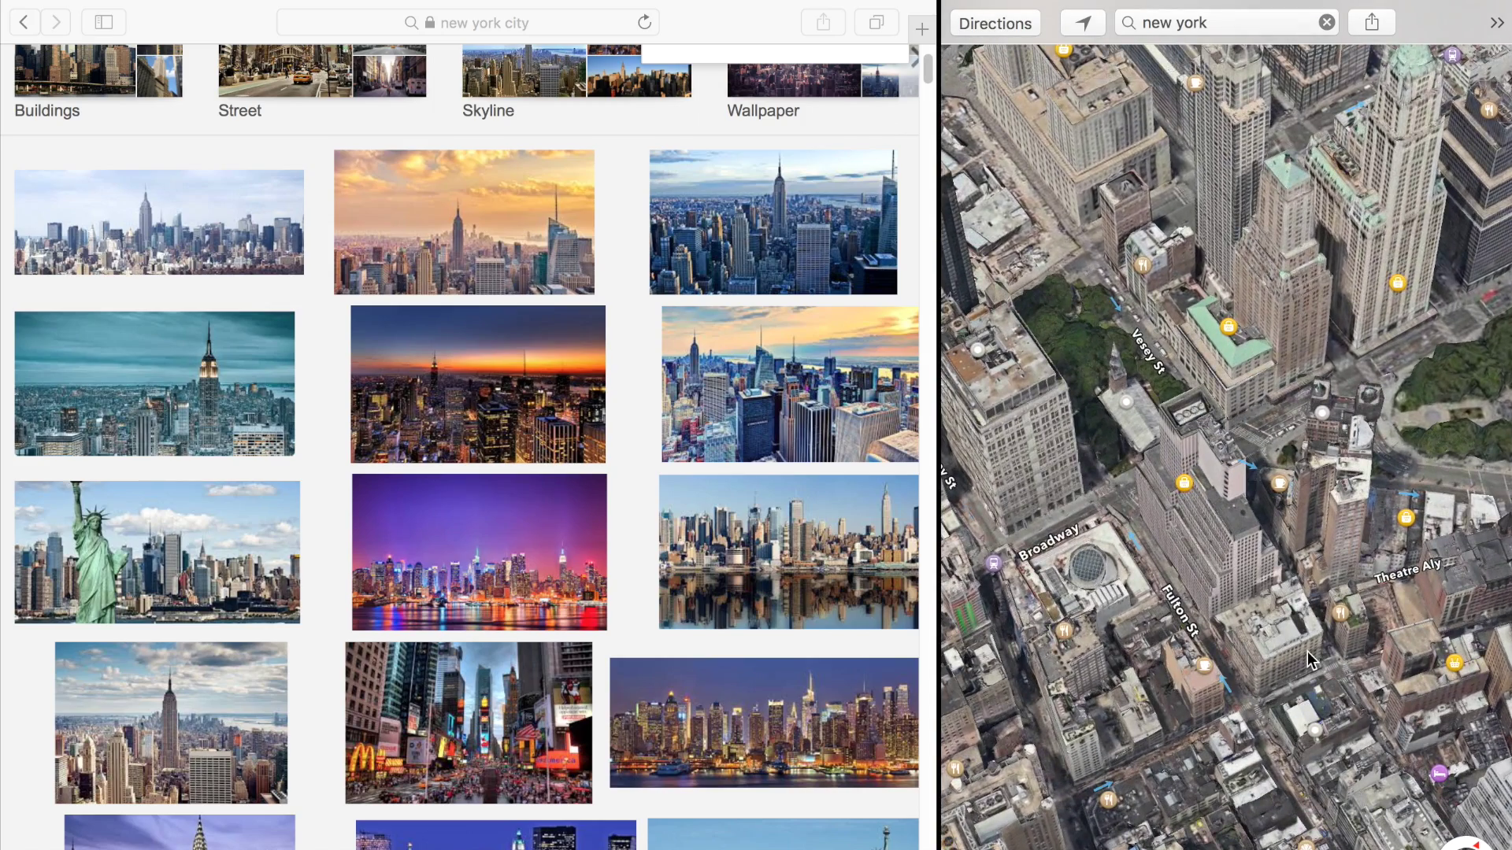
scroll(1307, 650, down, 10)
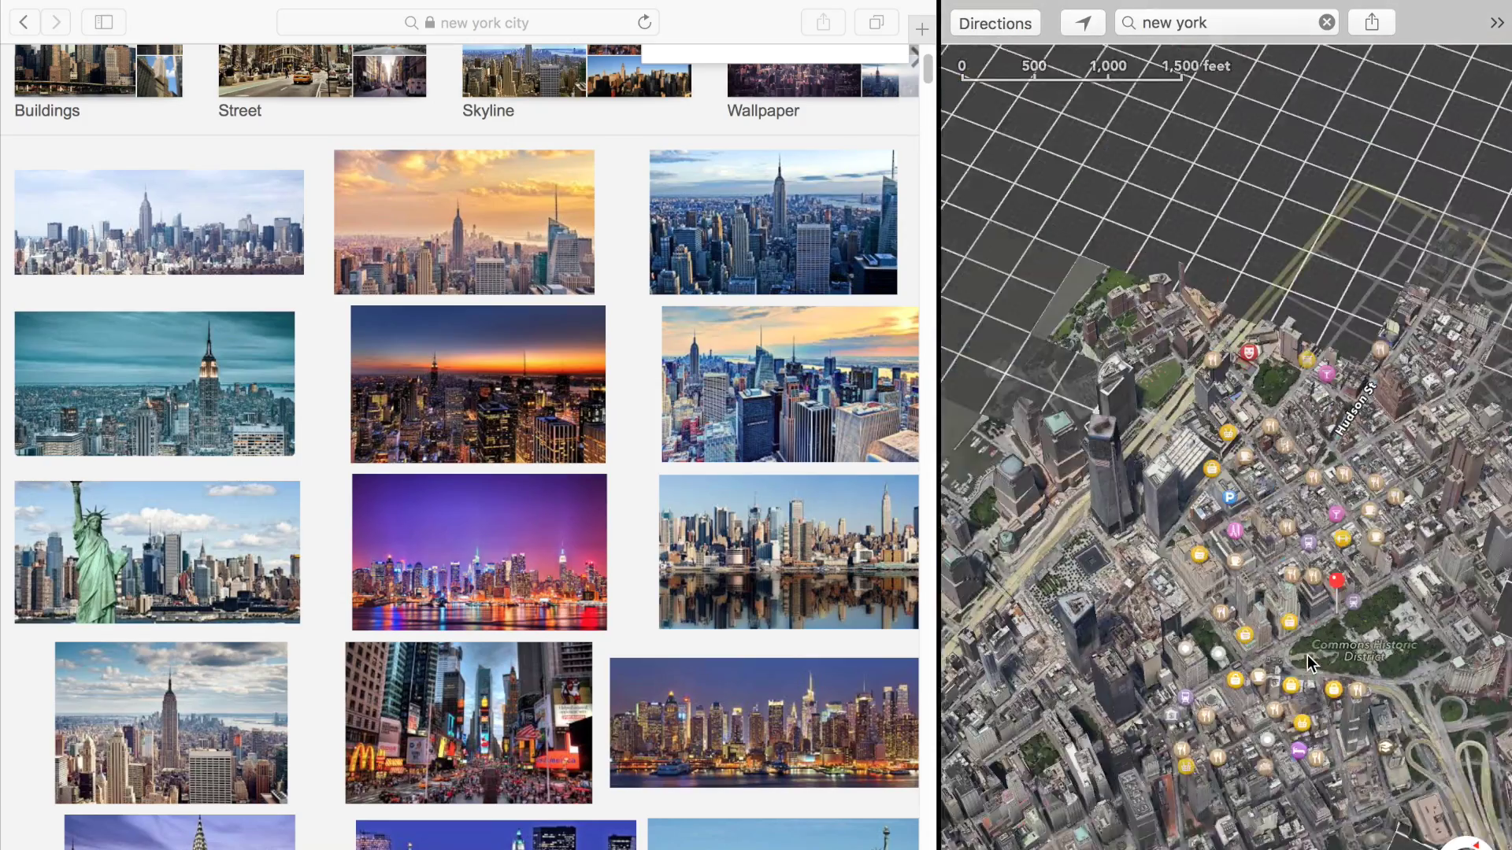
scroll(1307, 655, down, 5)
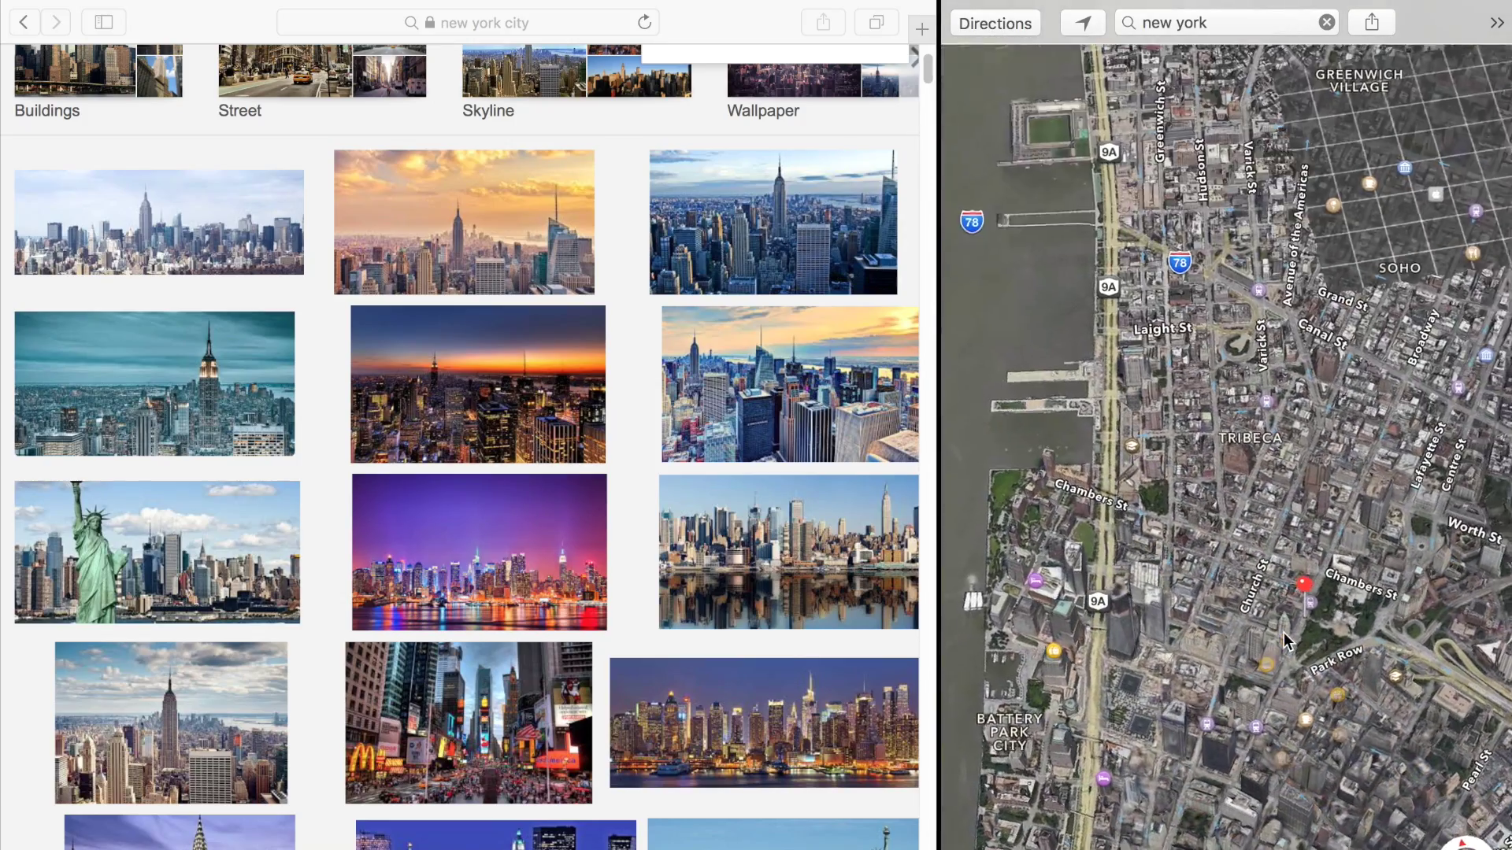
Examine the satellite map from the Brooklyn Bridge and the Financial District to Battery Park City, Tribeca and Chinatown
scroll(1283, 632, up, 3)
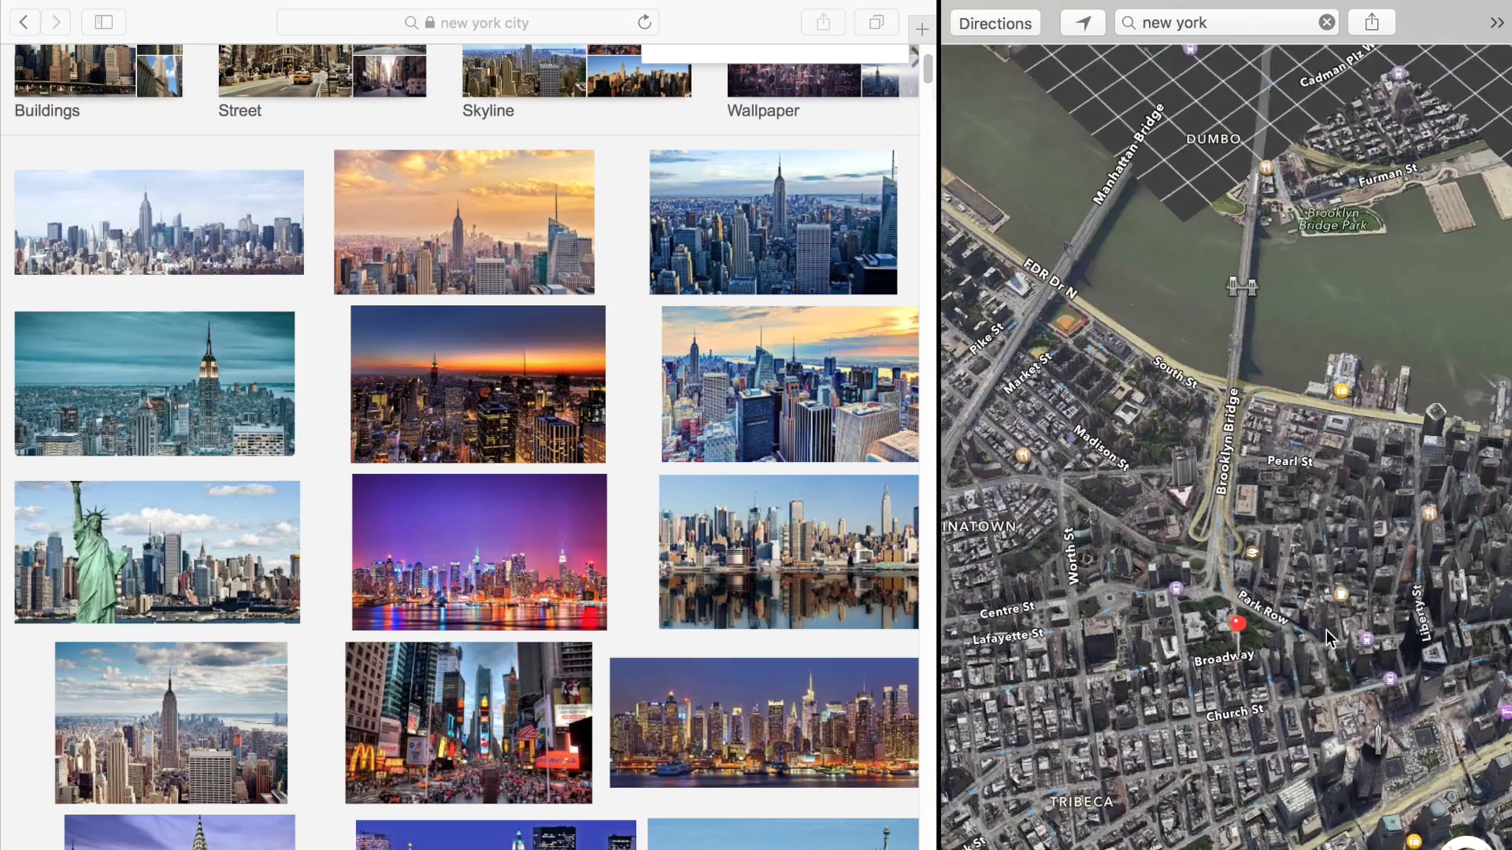
scroll(1326, 630, up, 3)
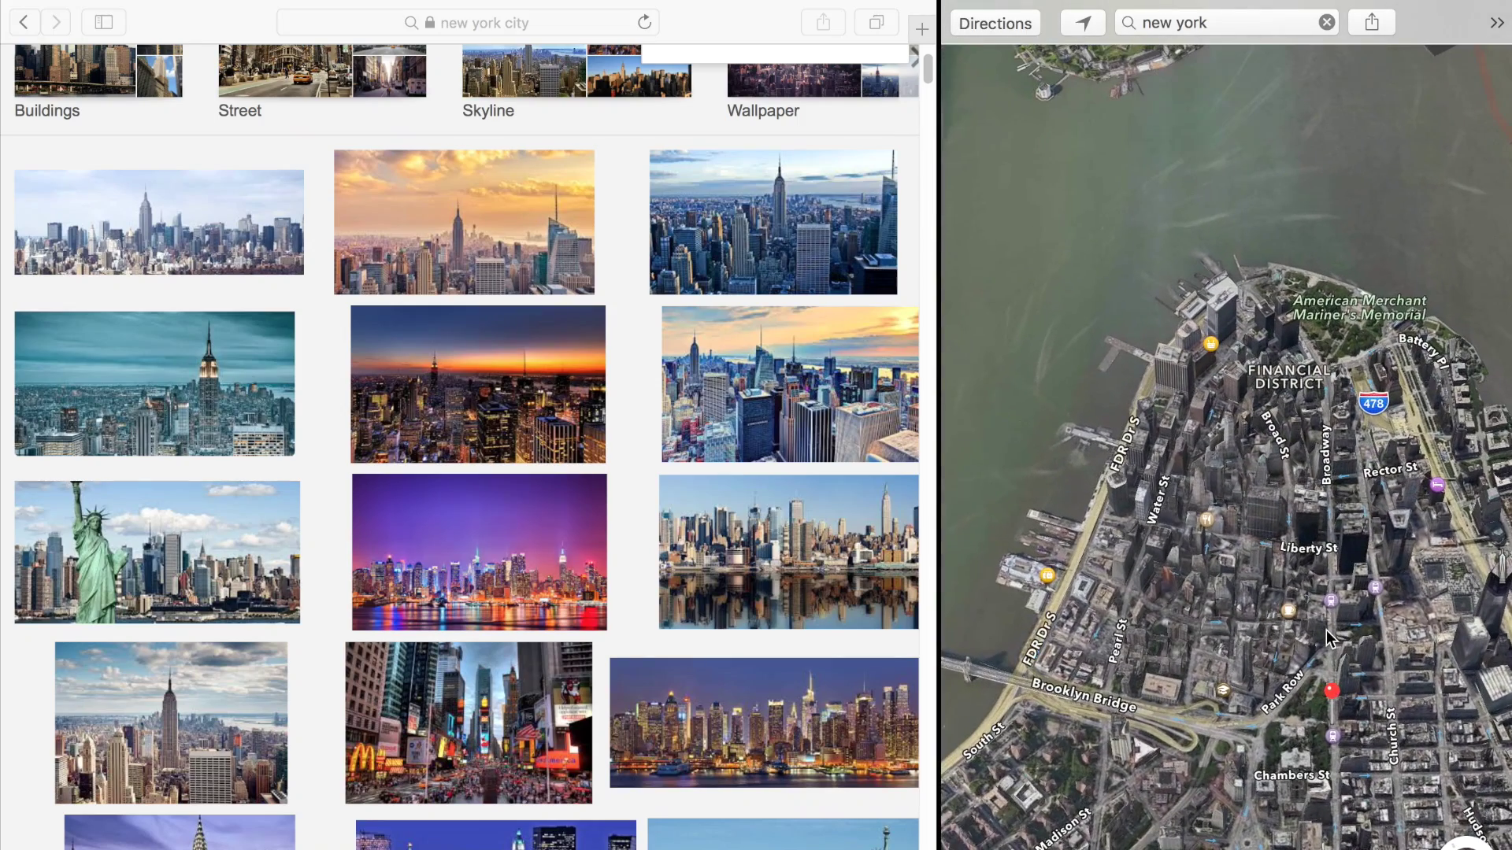
scroll(1326, 630, up, 5)
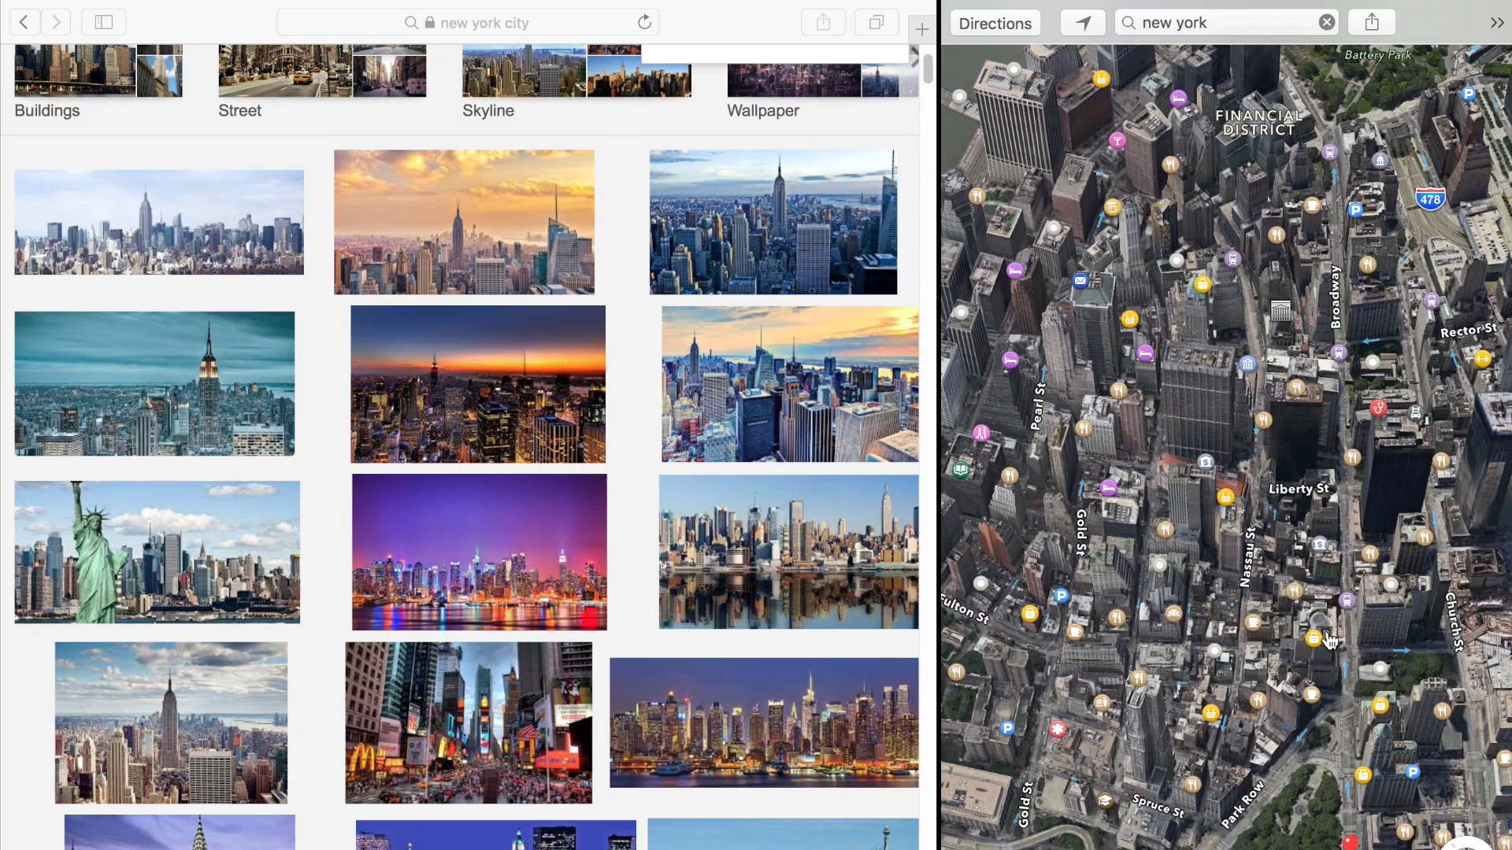
scroll(1392, 489, down, 5)
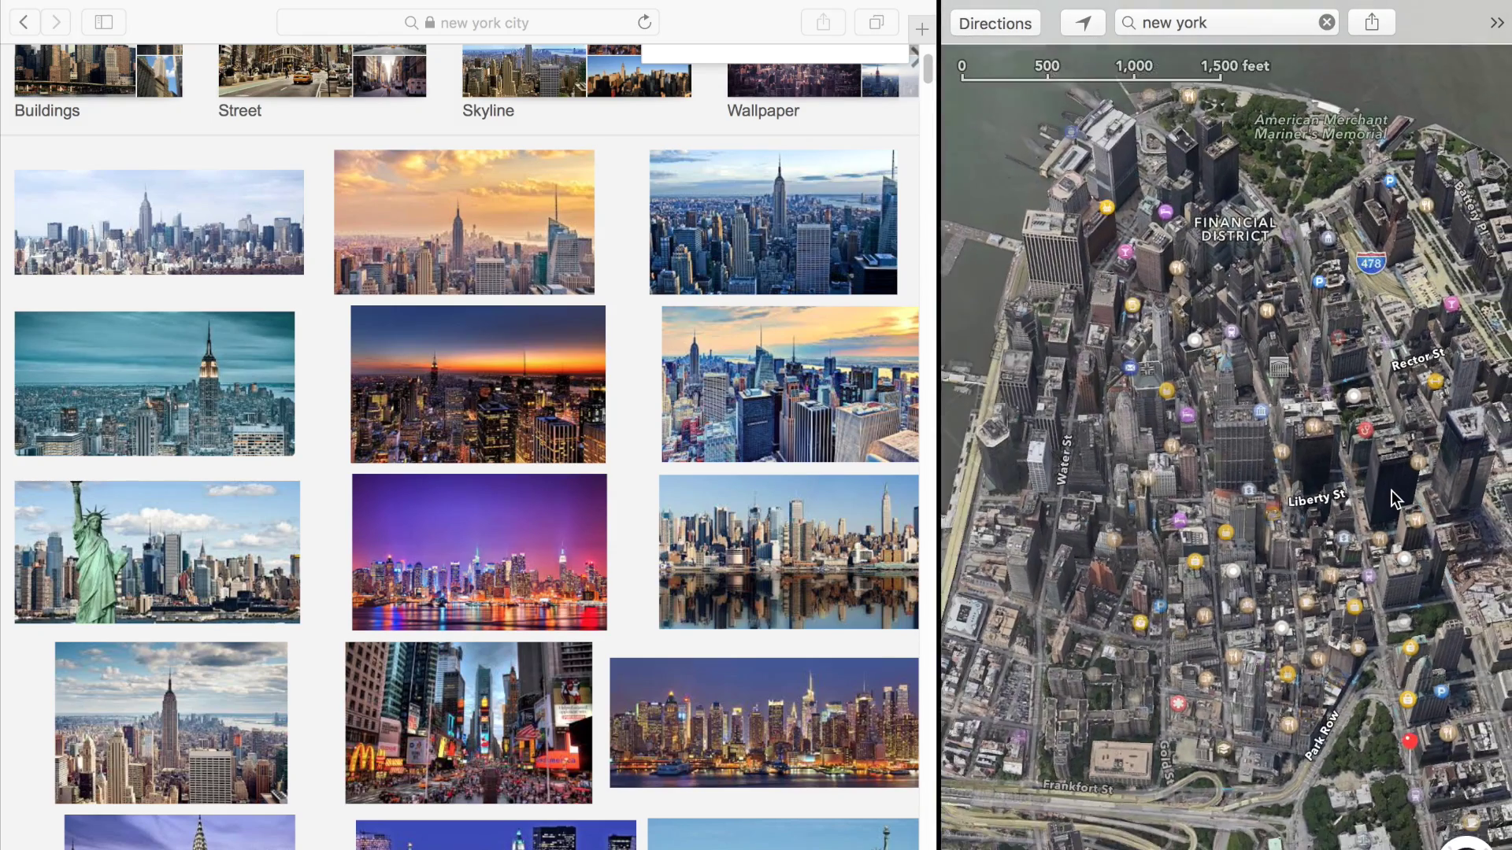
scroll(1391, 489, down, 2)
drag(1392, 490, 1404, 448)
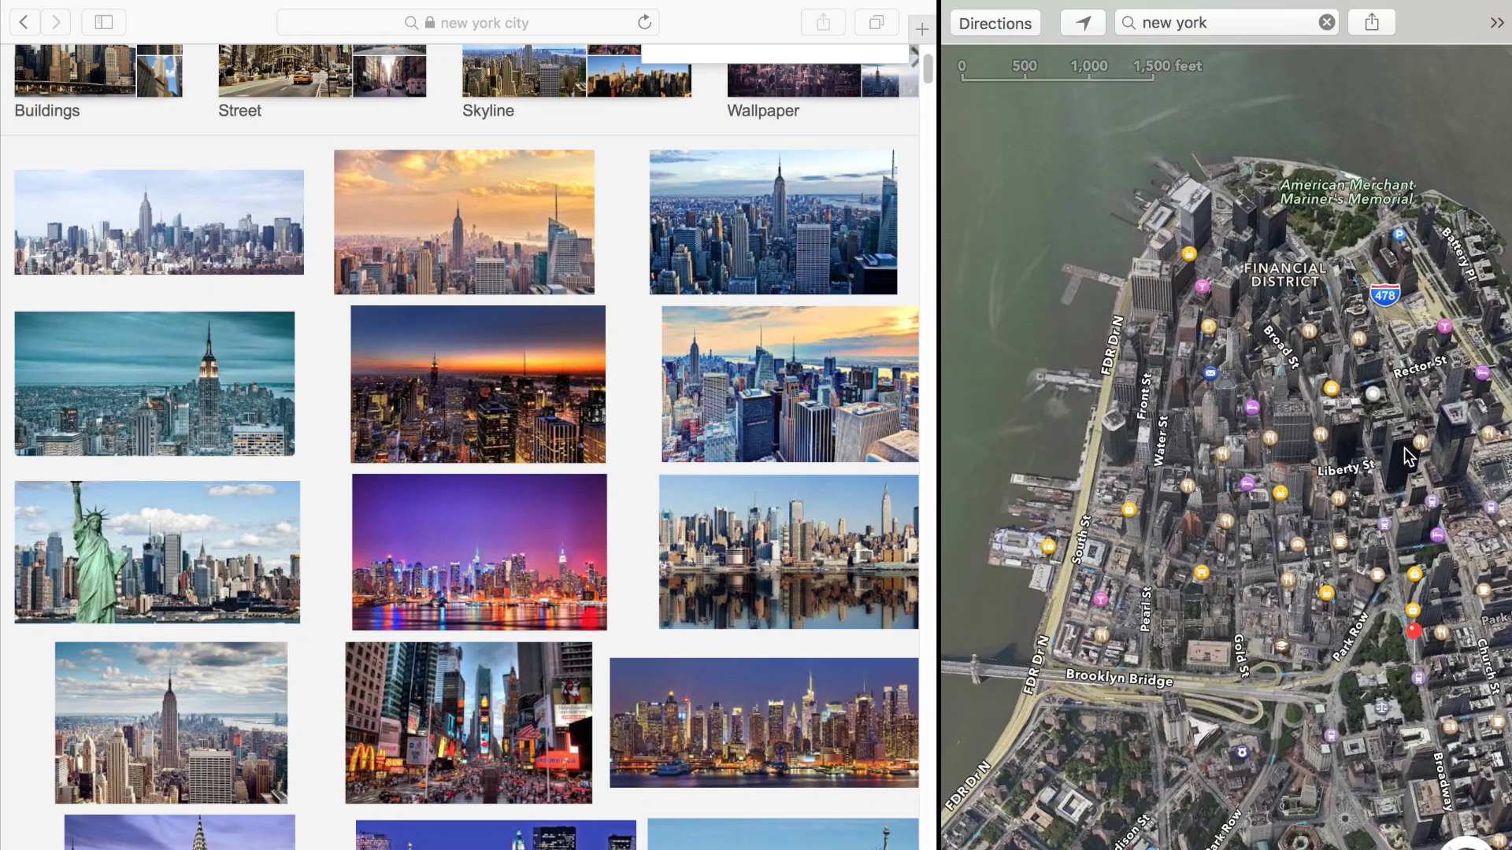
scroll(1405, 446, down, 10)
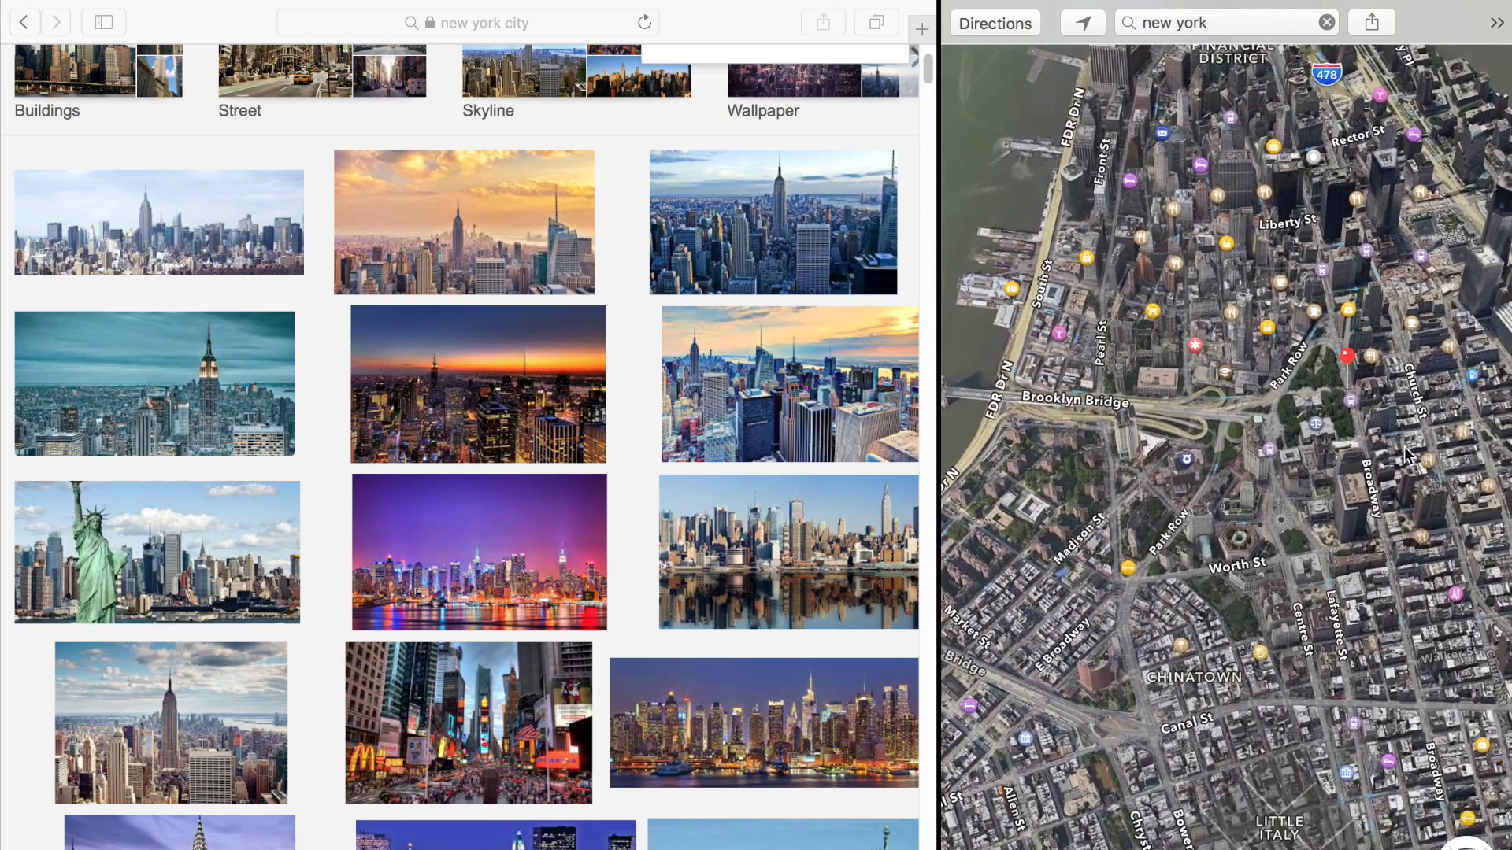
scroll(1405, 446, up, 5)
scroll(1405, 447, right, 4)
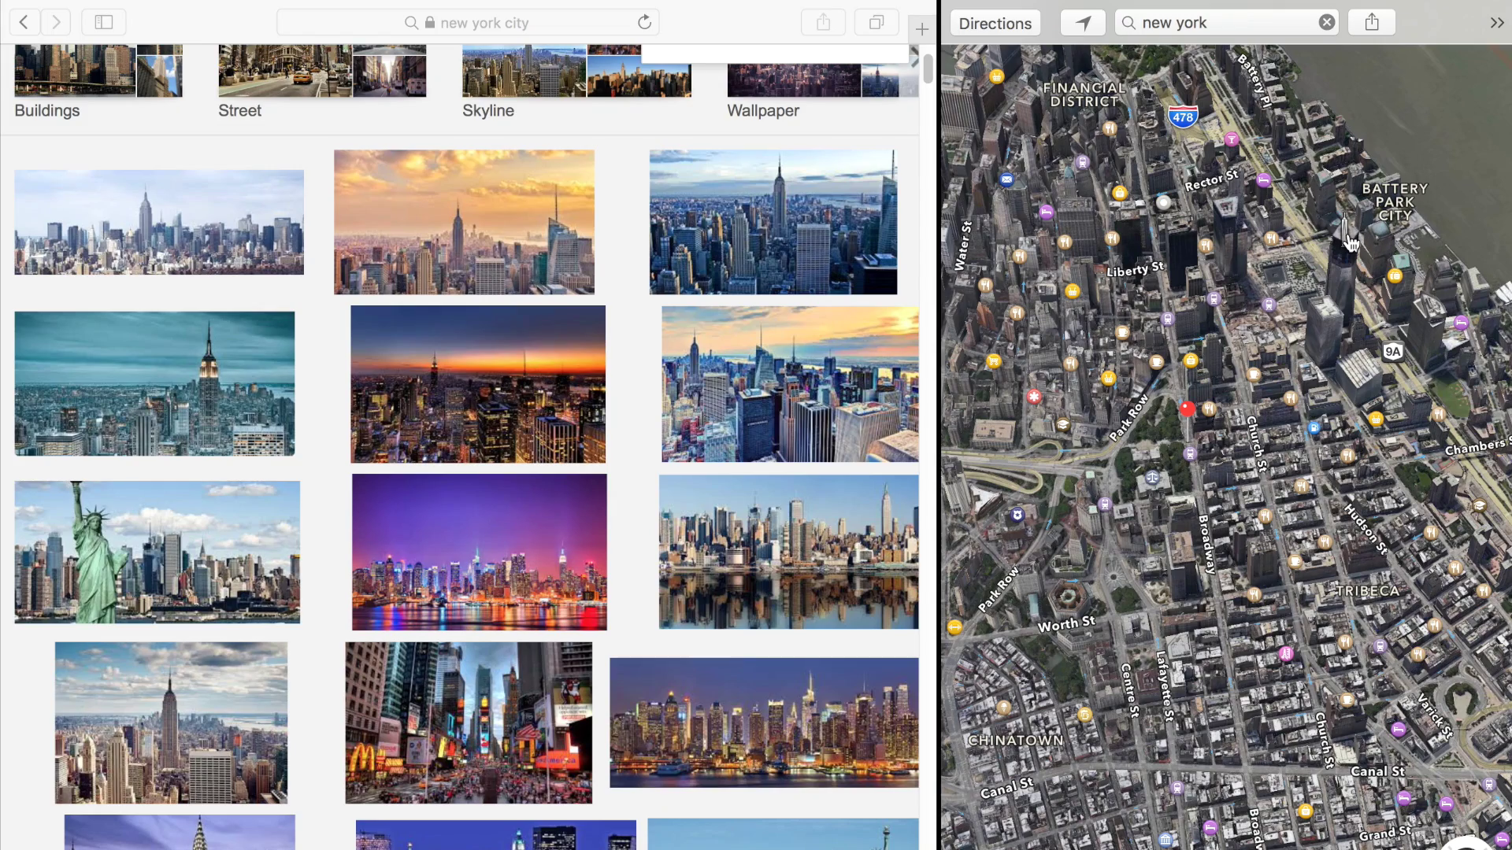
scroll(1348, 241, up, 5)
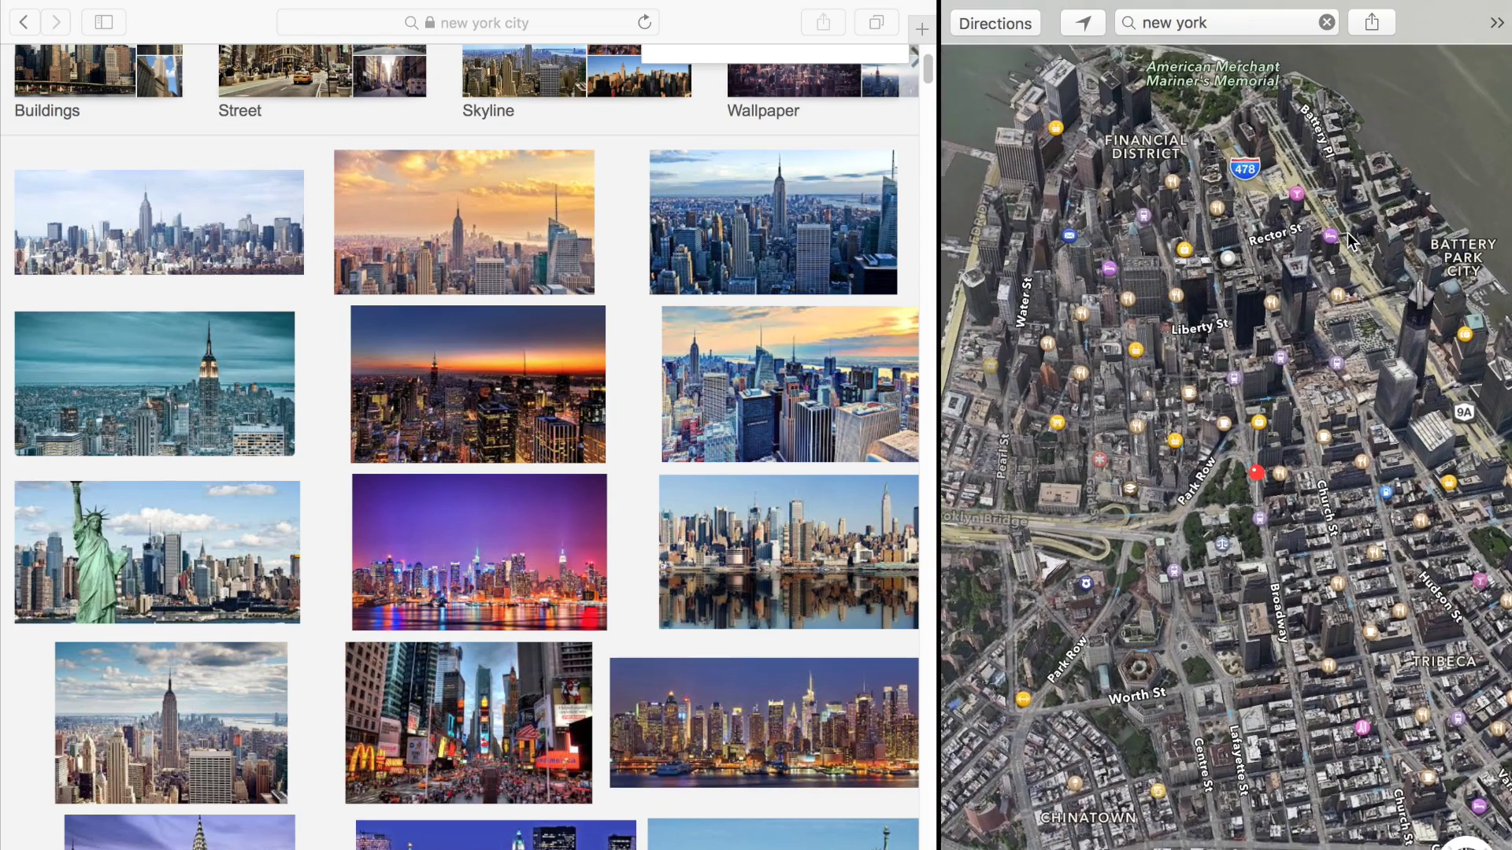
scroll(1349, 233, down, 10)
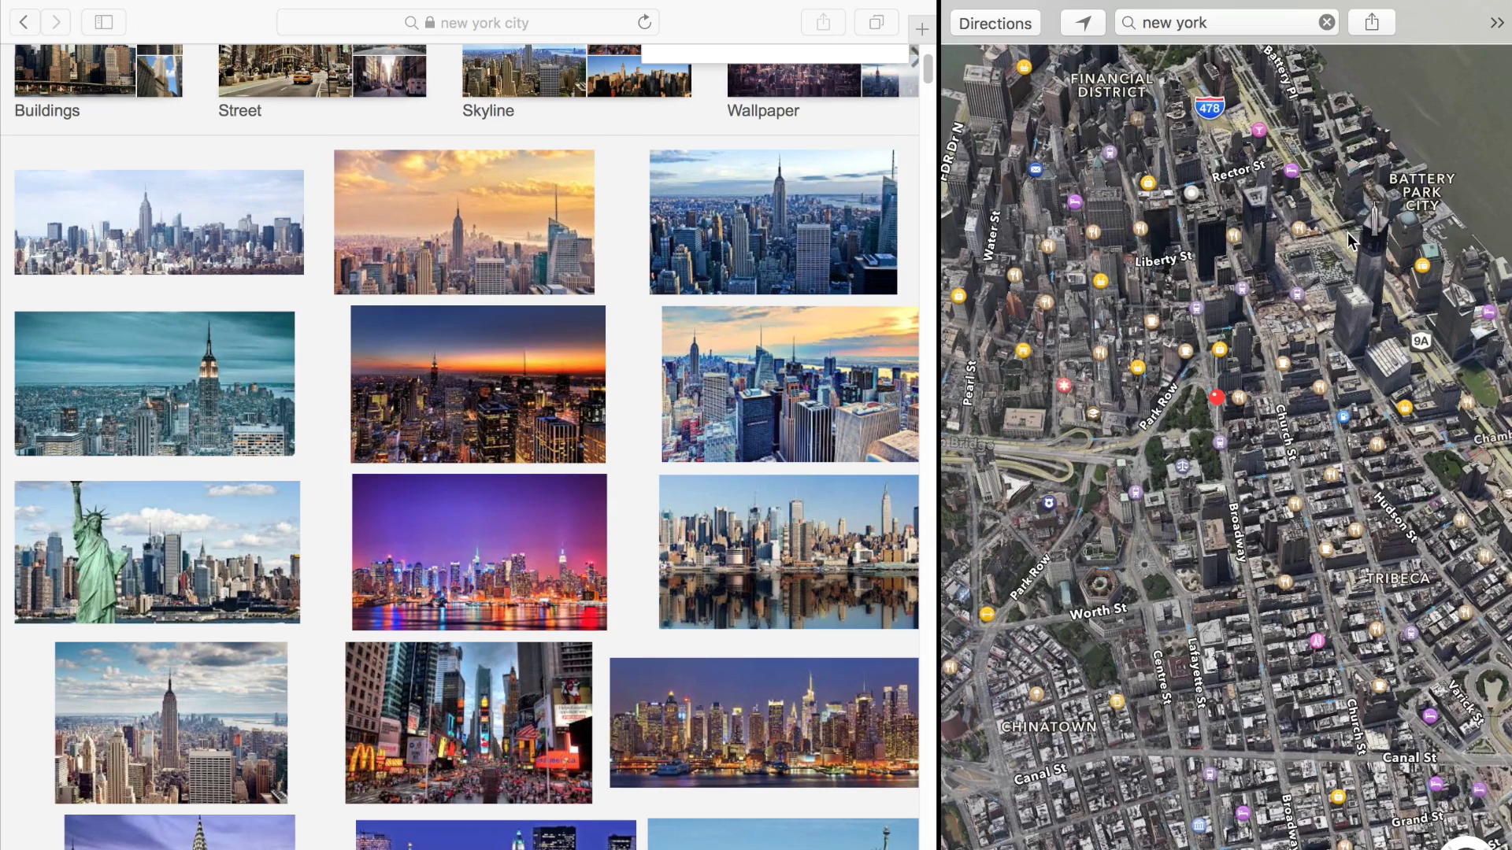
scroll(1348, 233, down, 3)
scroll(1348, 233, left, 3)
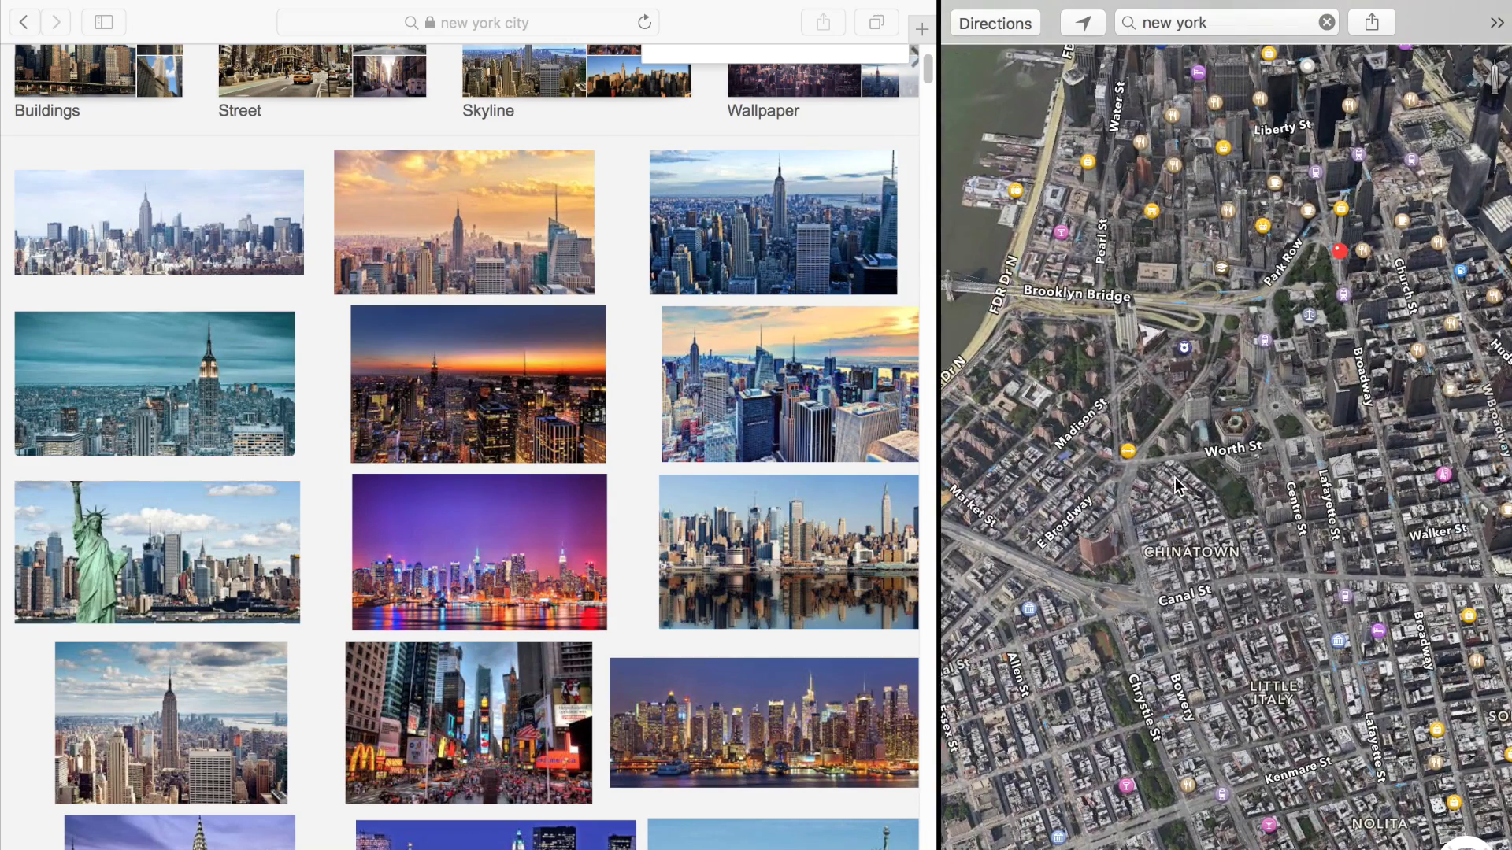
Examine Lower Manhattan on the satellite map at wider and closer zoom levels, continuing across the Hudson to Hoboken
scroll(1194, 516, down, 8)
scroll(1194, 516, down, 5)
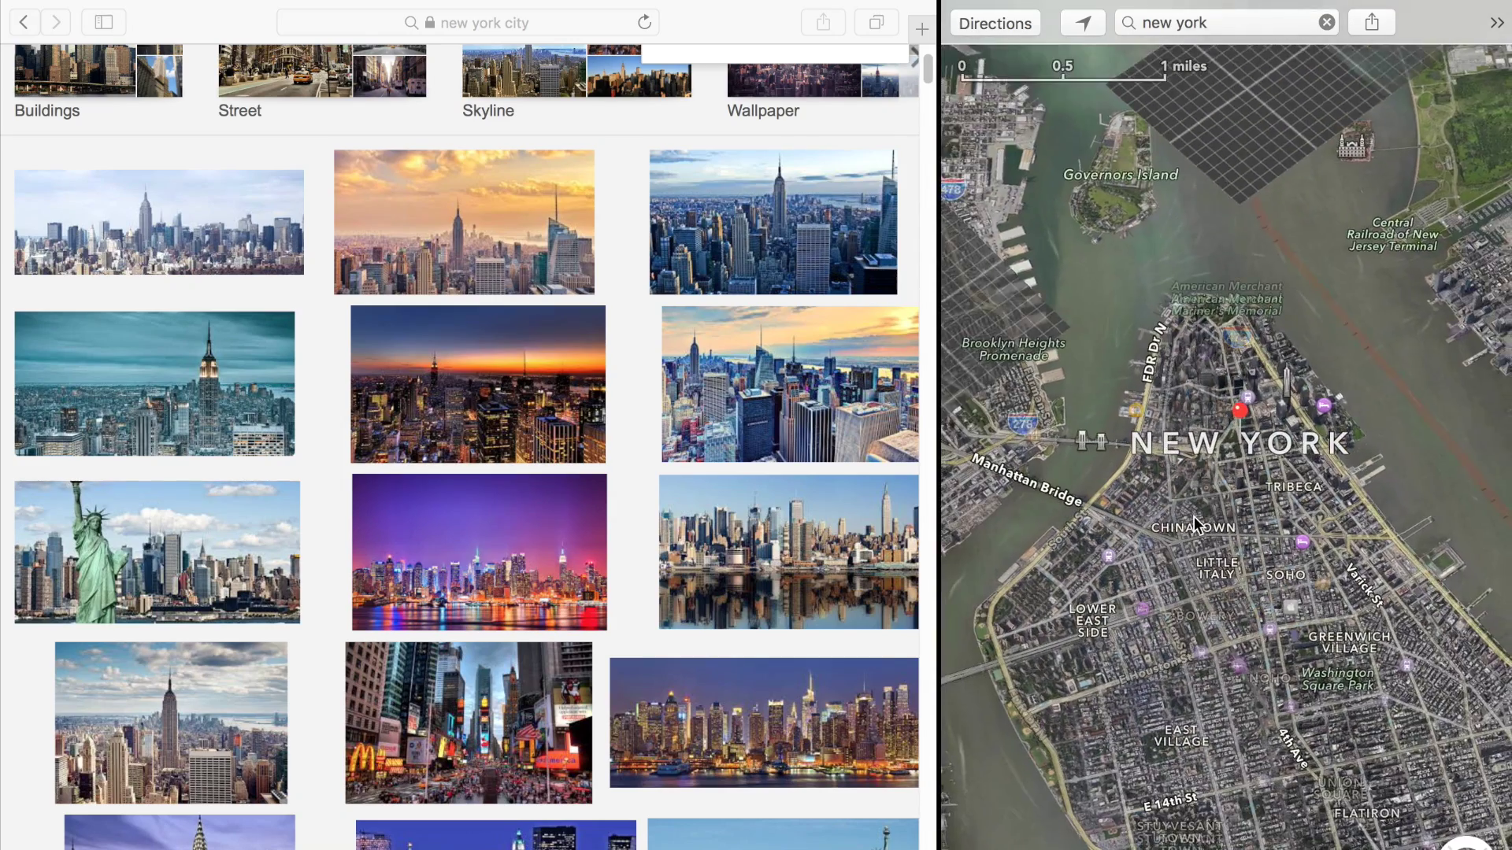
scroll(1194, 517, left, 5)
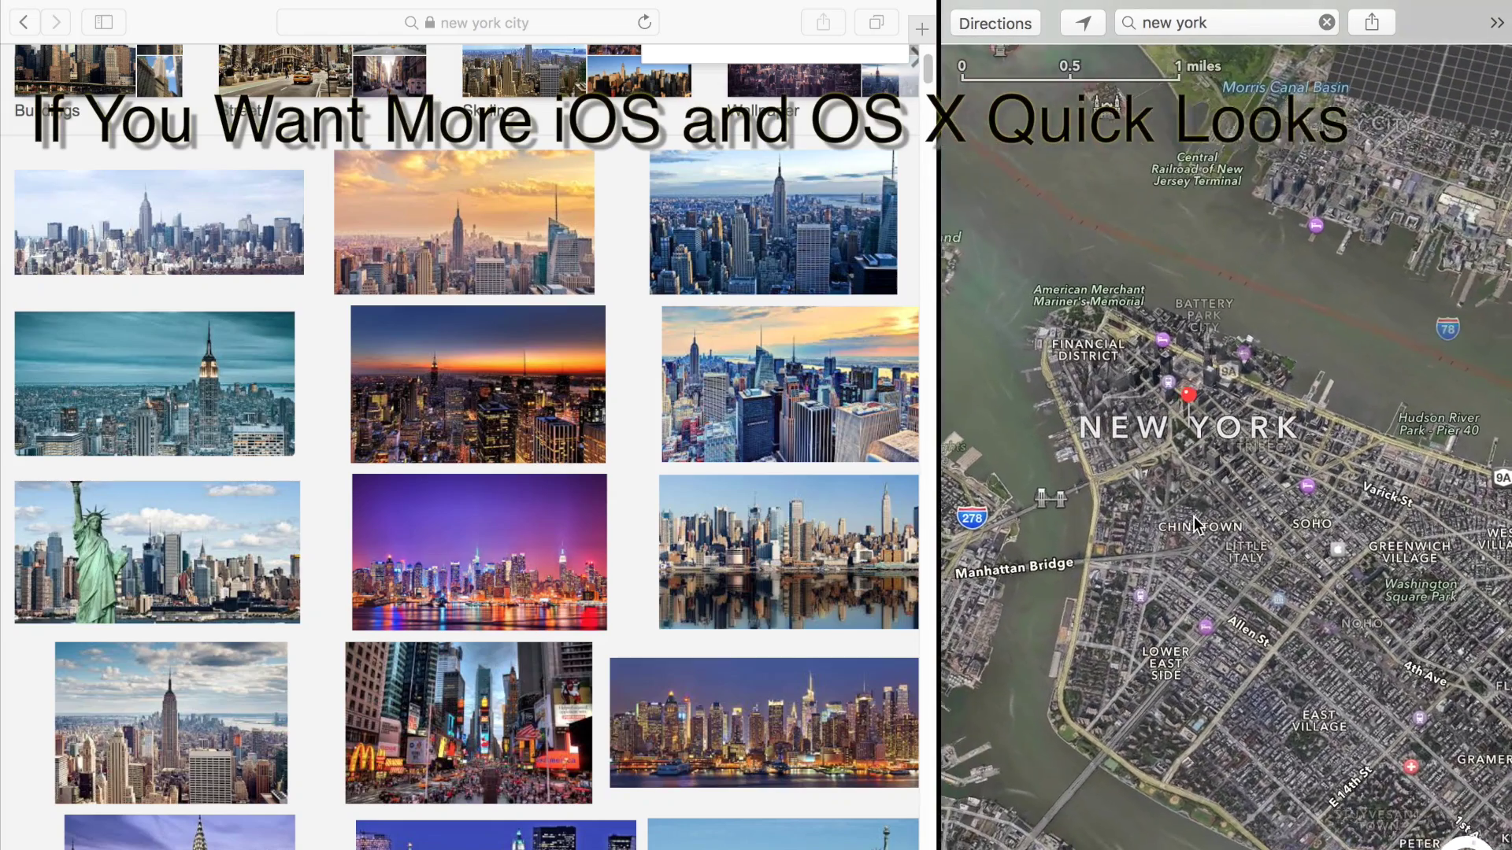
scroll(1307, 590, up, 5)
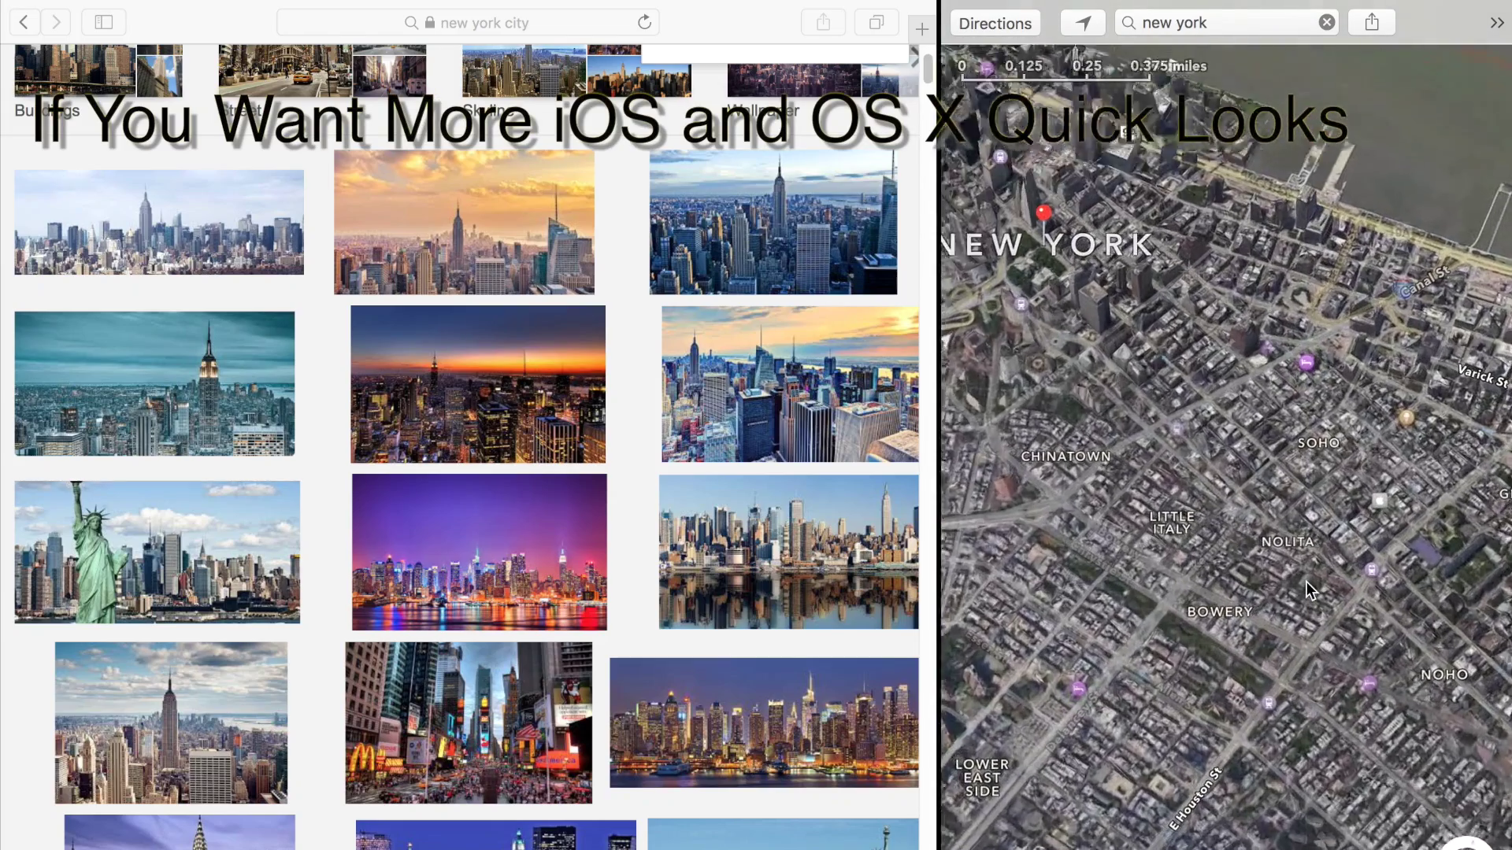
scroll(1203, 412, left, 5)
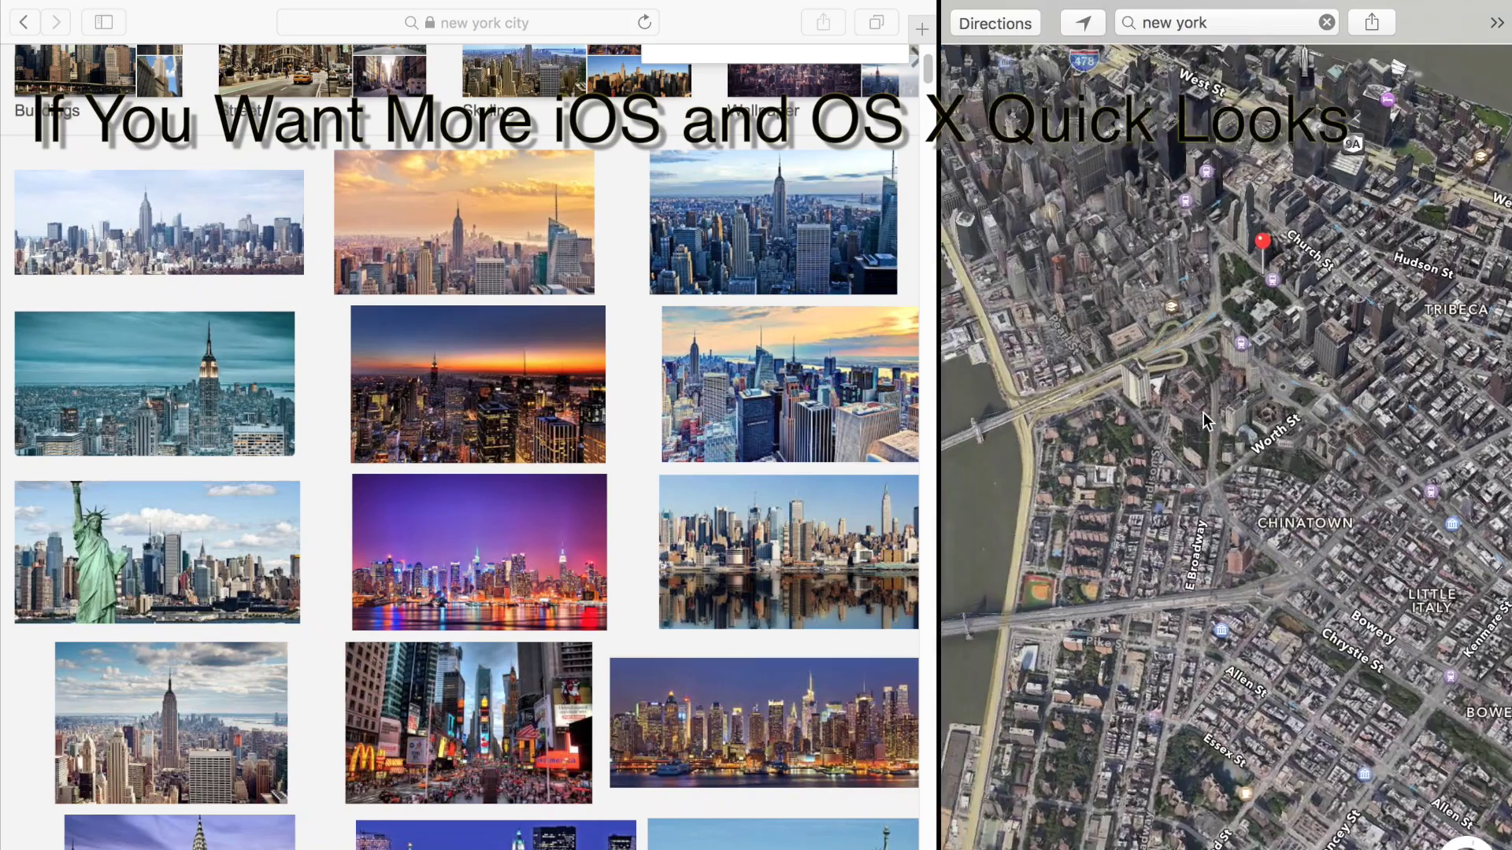
scroll(1207, 429, up, 3)
scroll(1206, 429, up, 5)
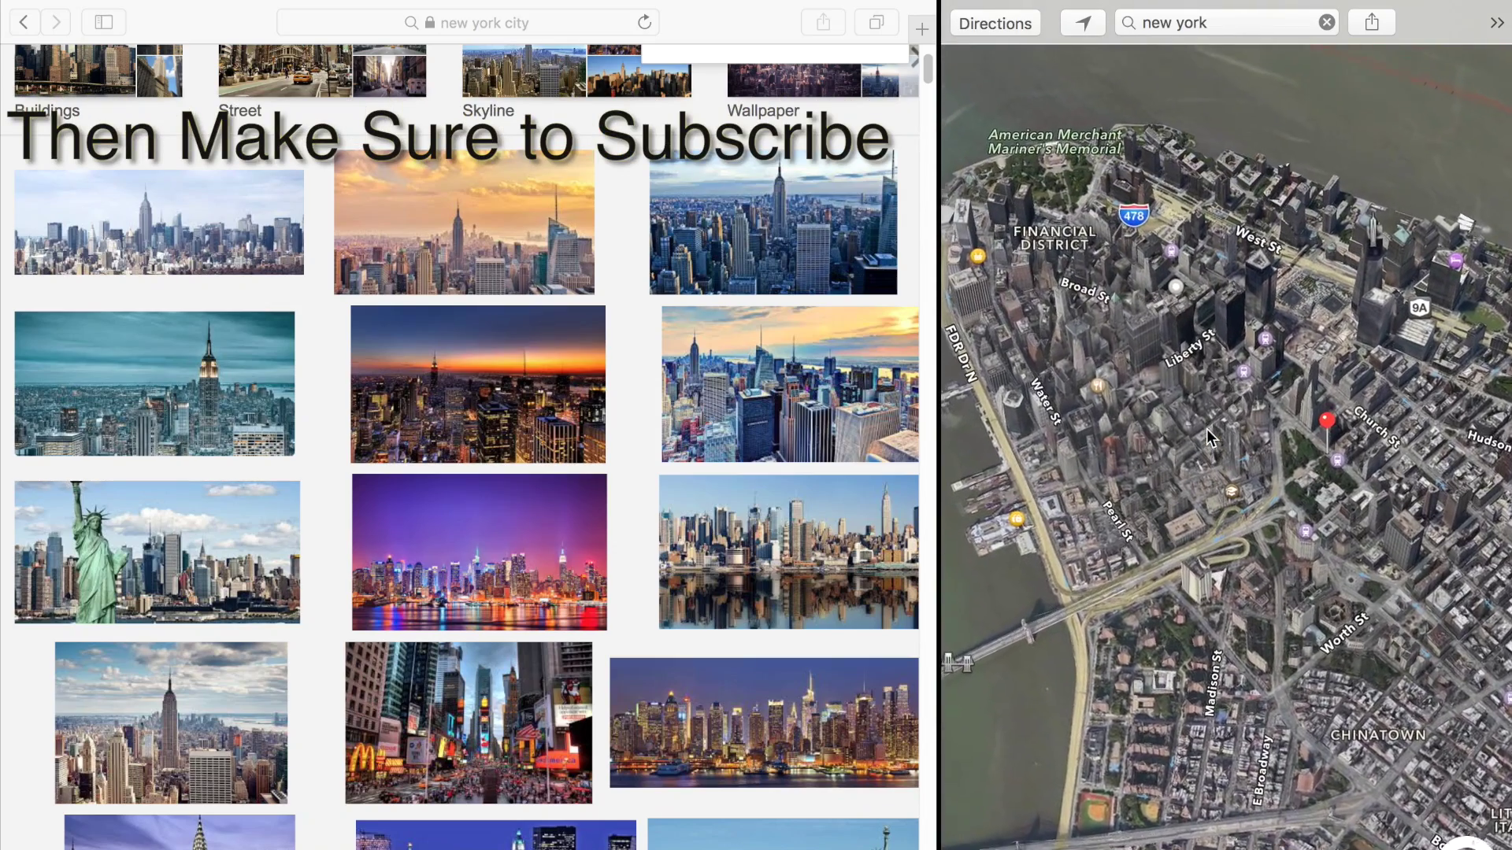
scroll(1206, 429, right, 5)
scroll(1207, 429, up, 10)
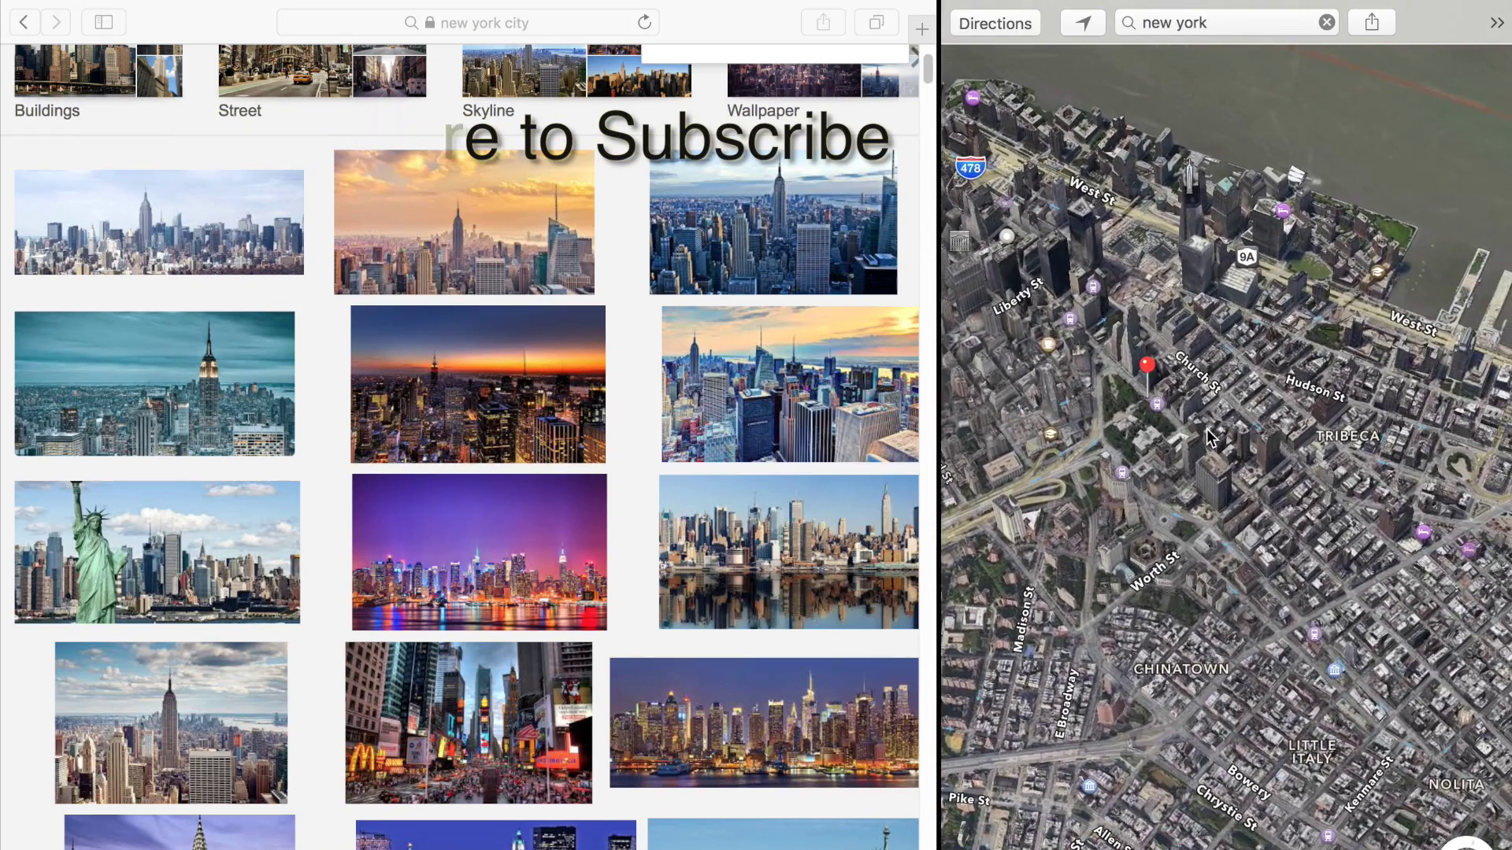
scroll(1206, 430, up, 4)
scroll(1207, 430, down, 5)
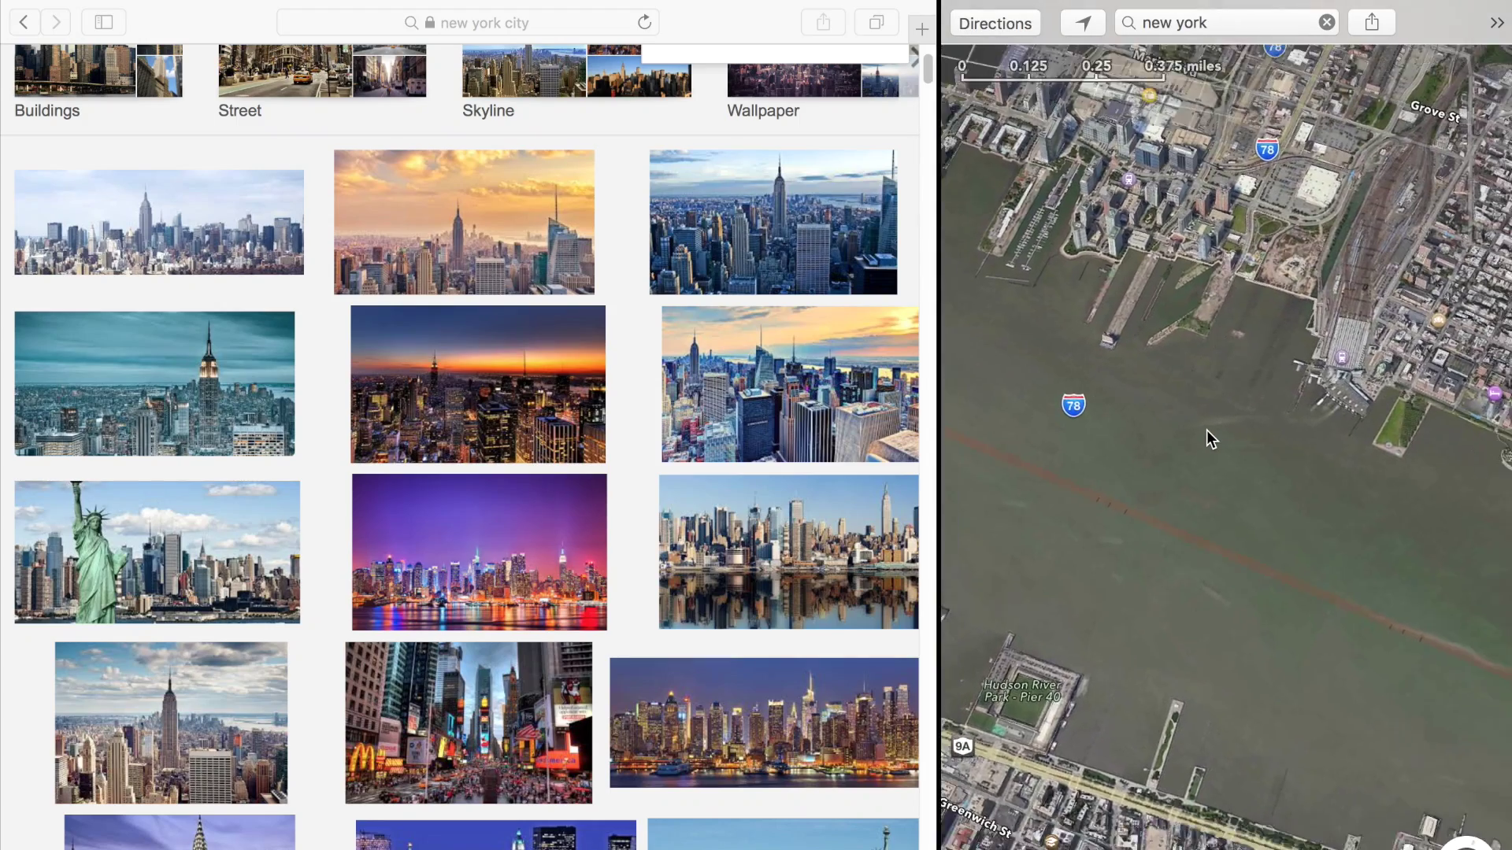
scroll(1207, 430, down, 5)
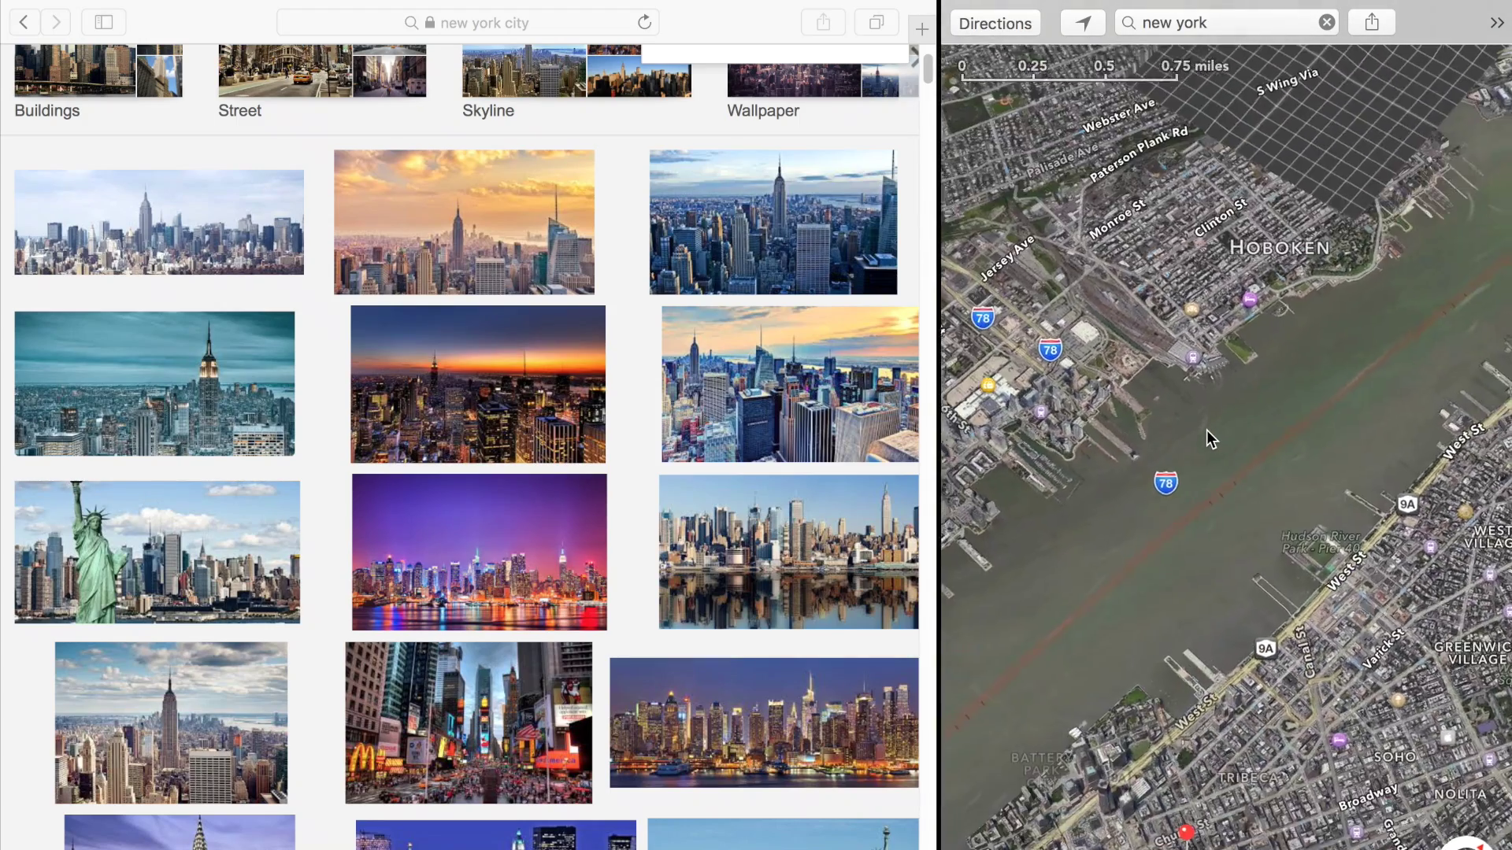
Zoom the satellite map in on the 3D skyscrapers around West St and Vesey St in Battery Park City
scroll(1202, 430, up, 5)
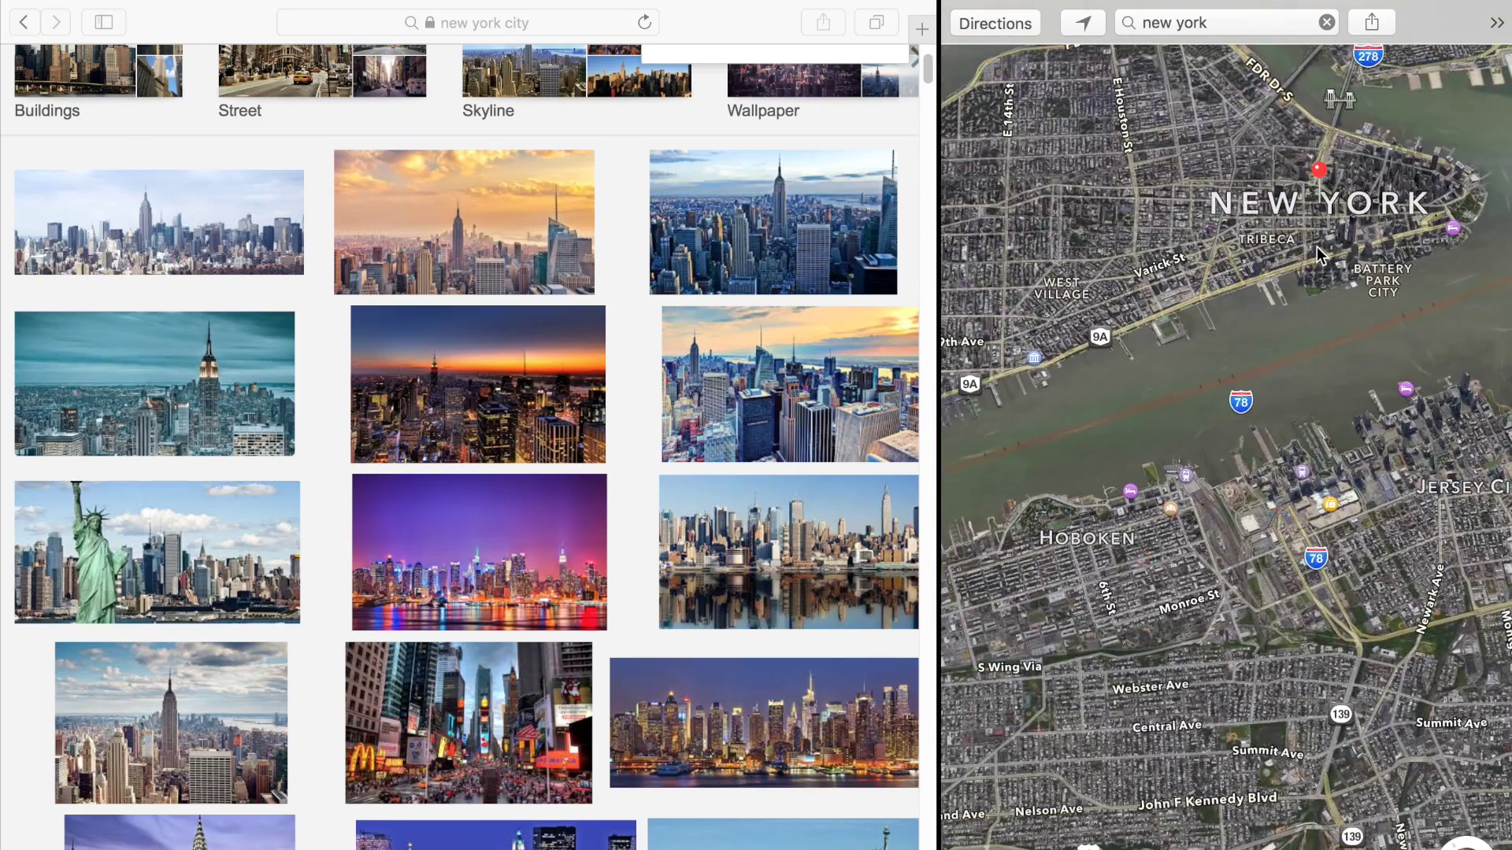
scroll(1317, 247, up, 5)
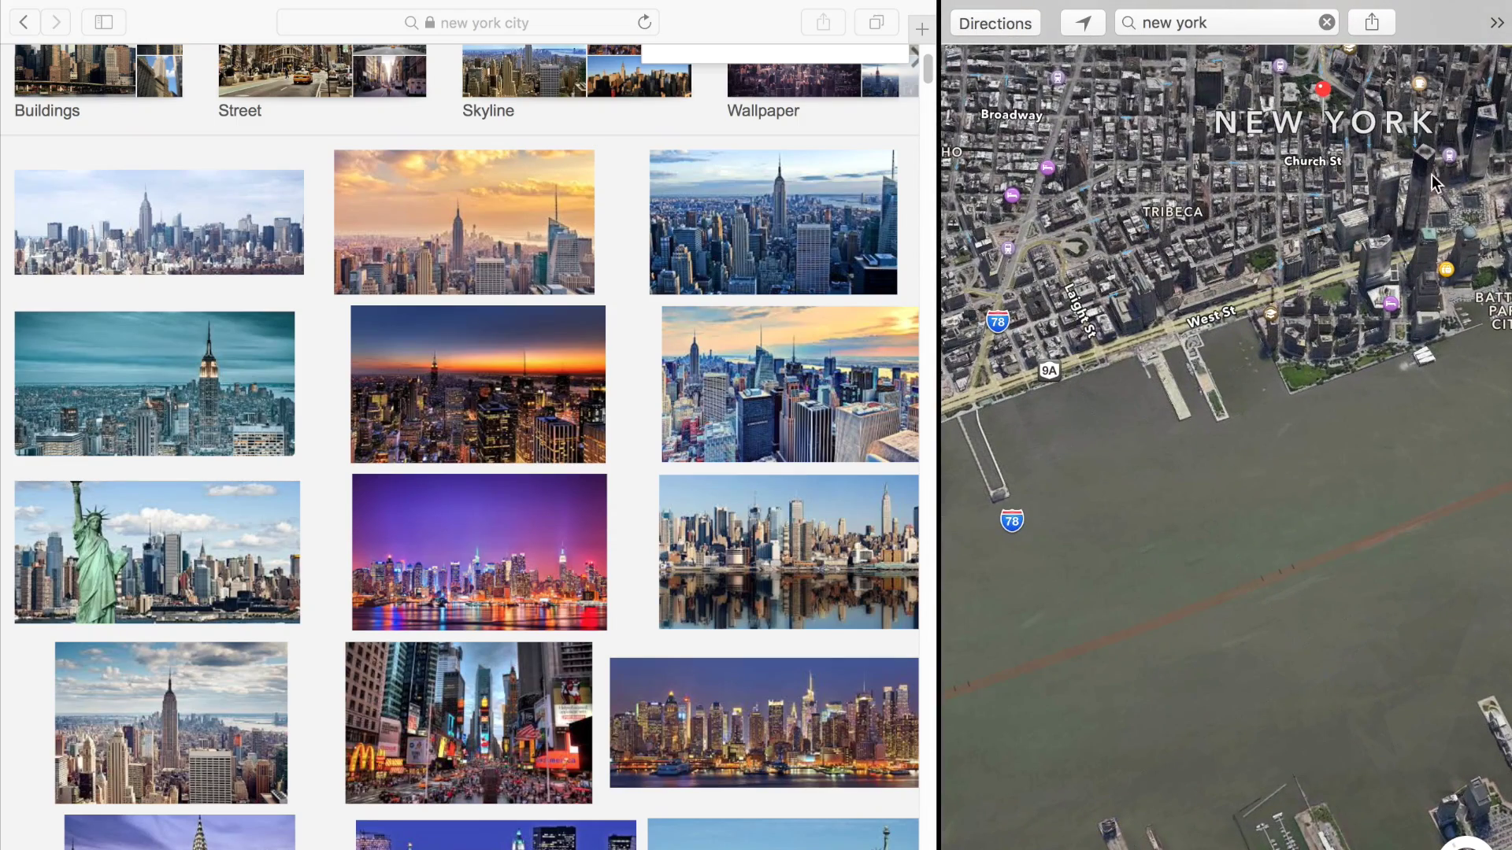
scroll(1438, 195, up, 5)
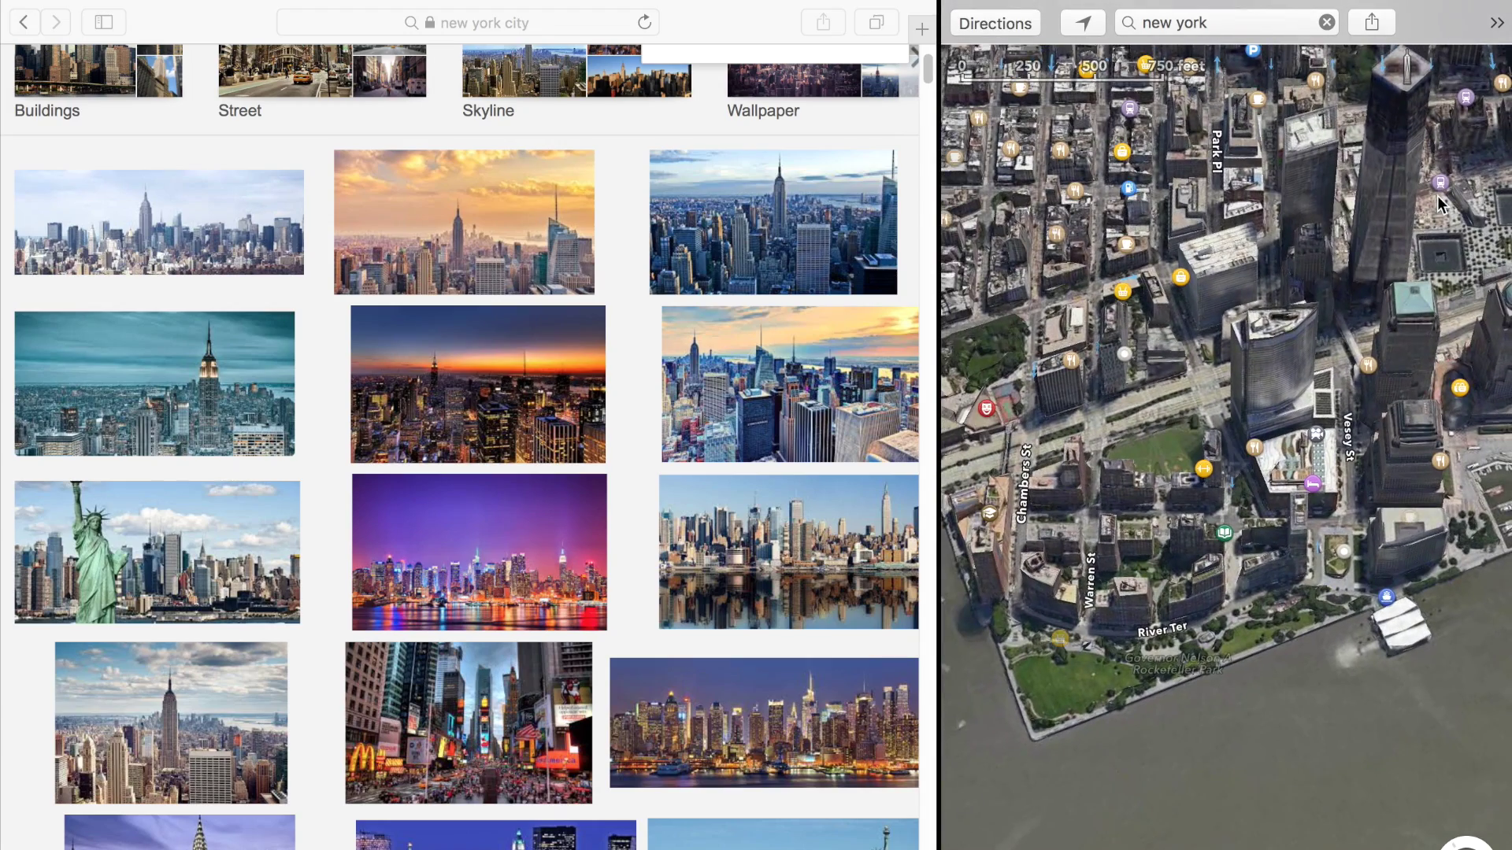
scroll(1386, 139, up, 3)
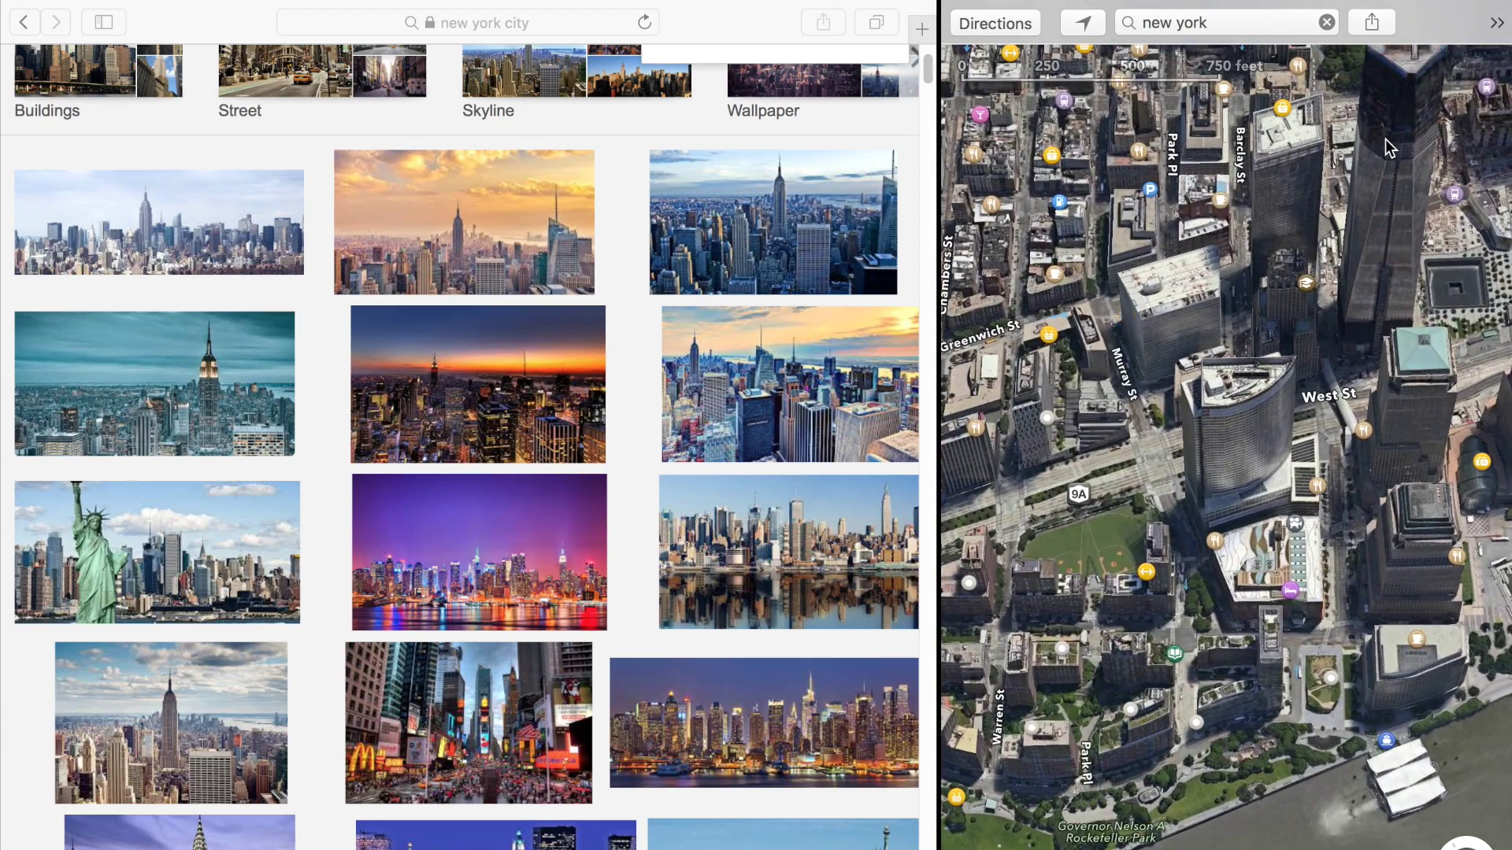
scroll(1386, 138, down, 2)
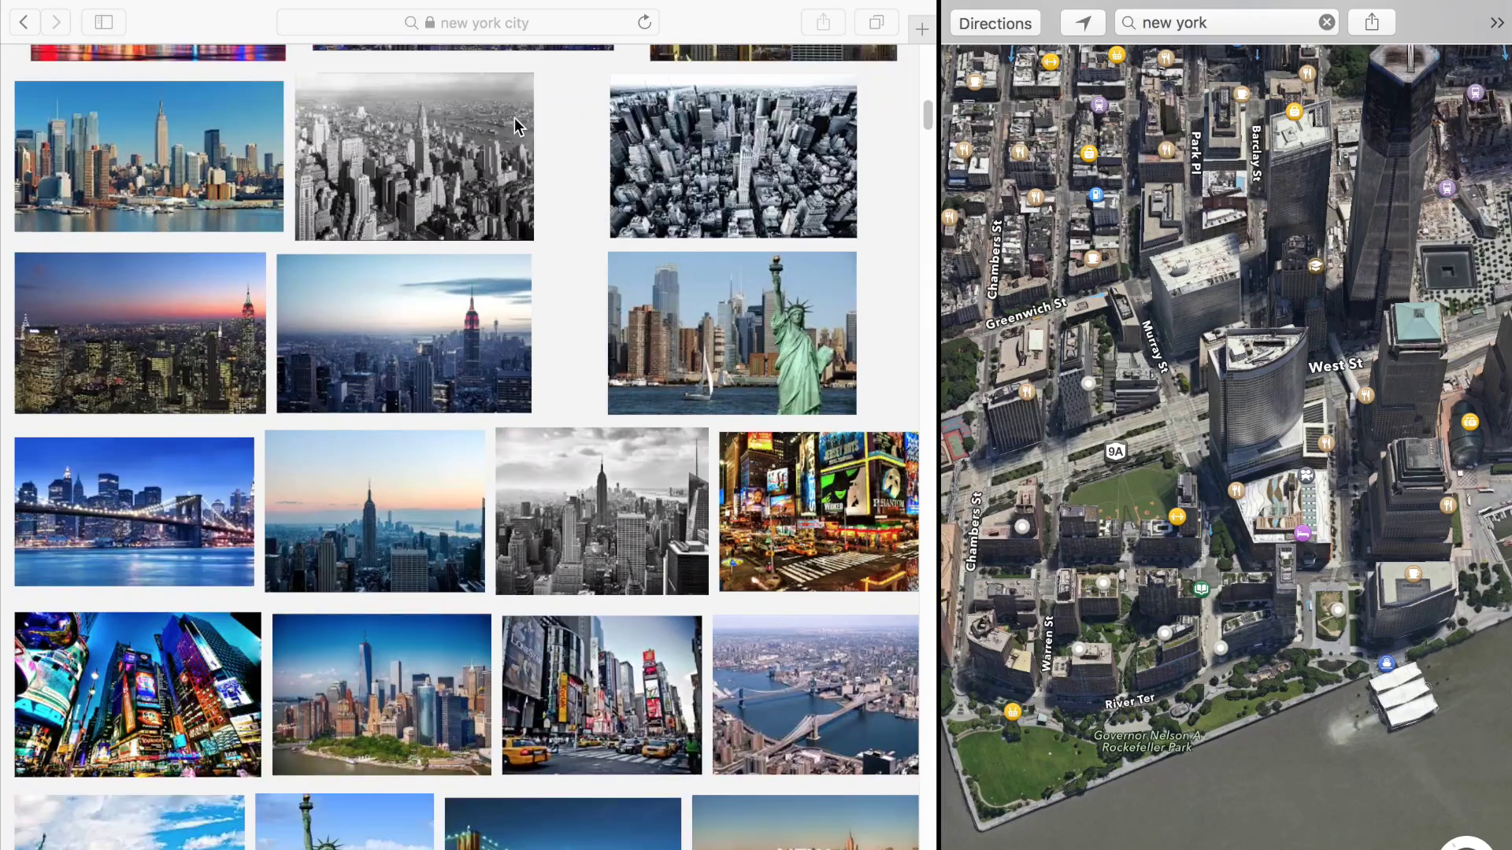
Search Google Images in Safari for "freedom tower", replacing the New York City query
scroll(517, 126, up, 15)
click(435, 85)
click(437, 78)
triple_click(436, 79)
text(free)
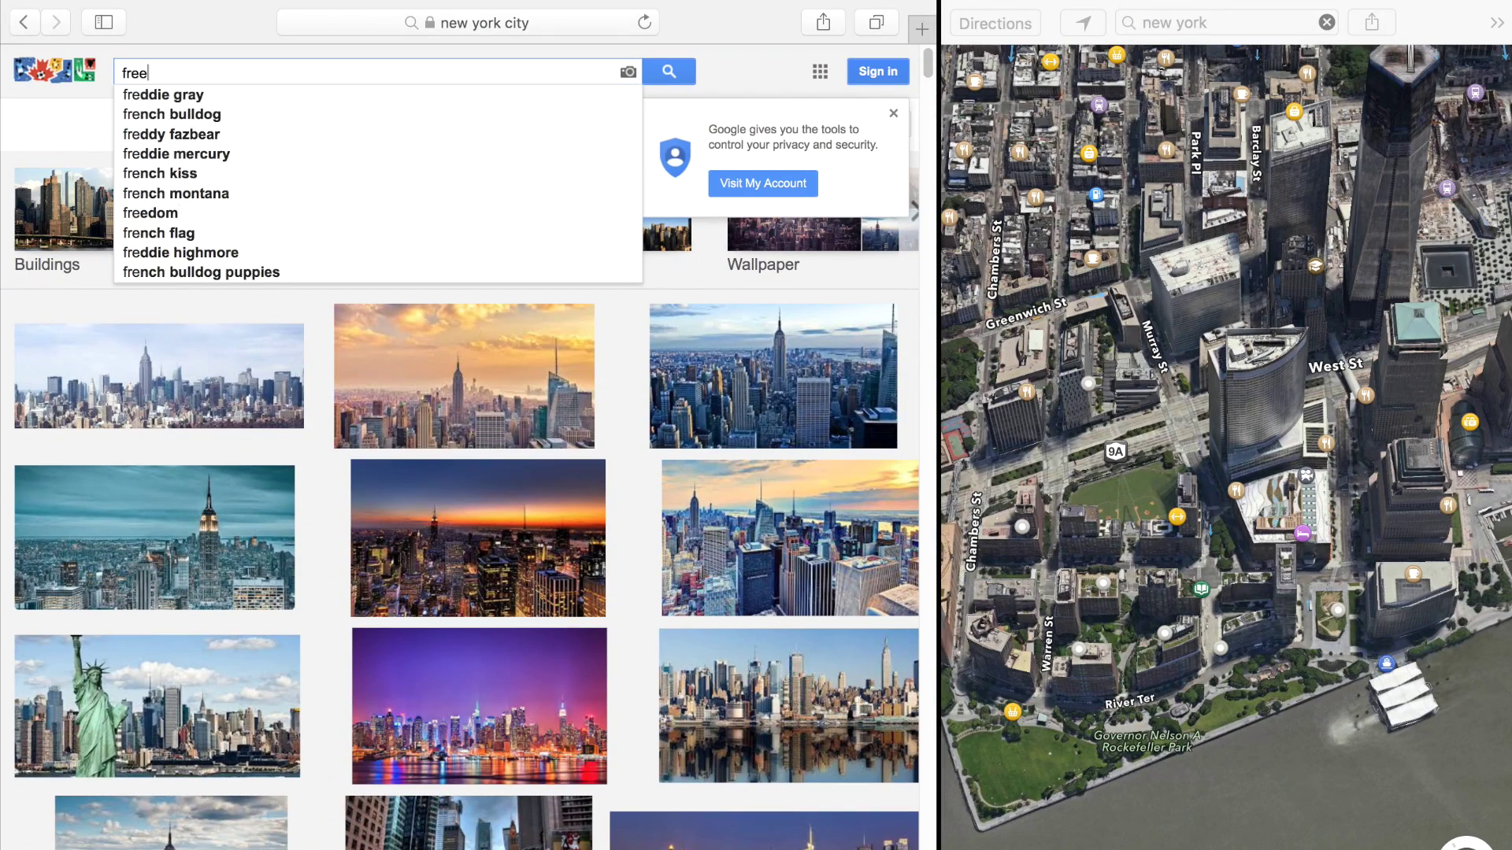
text(dom)
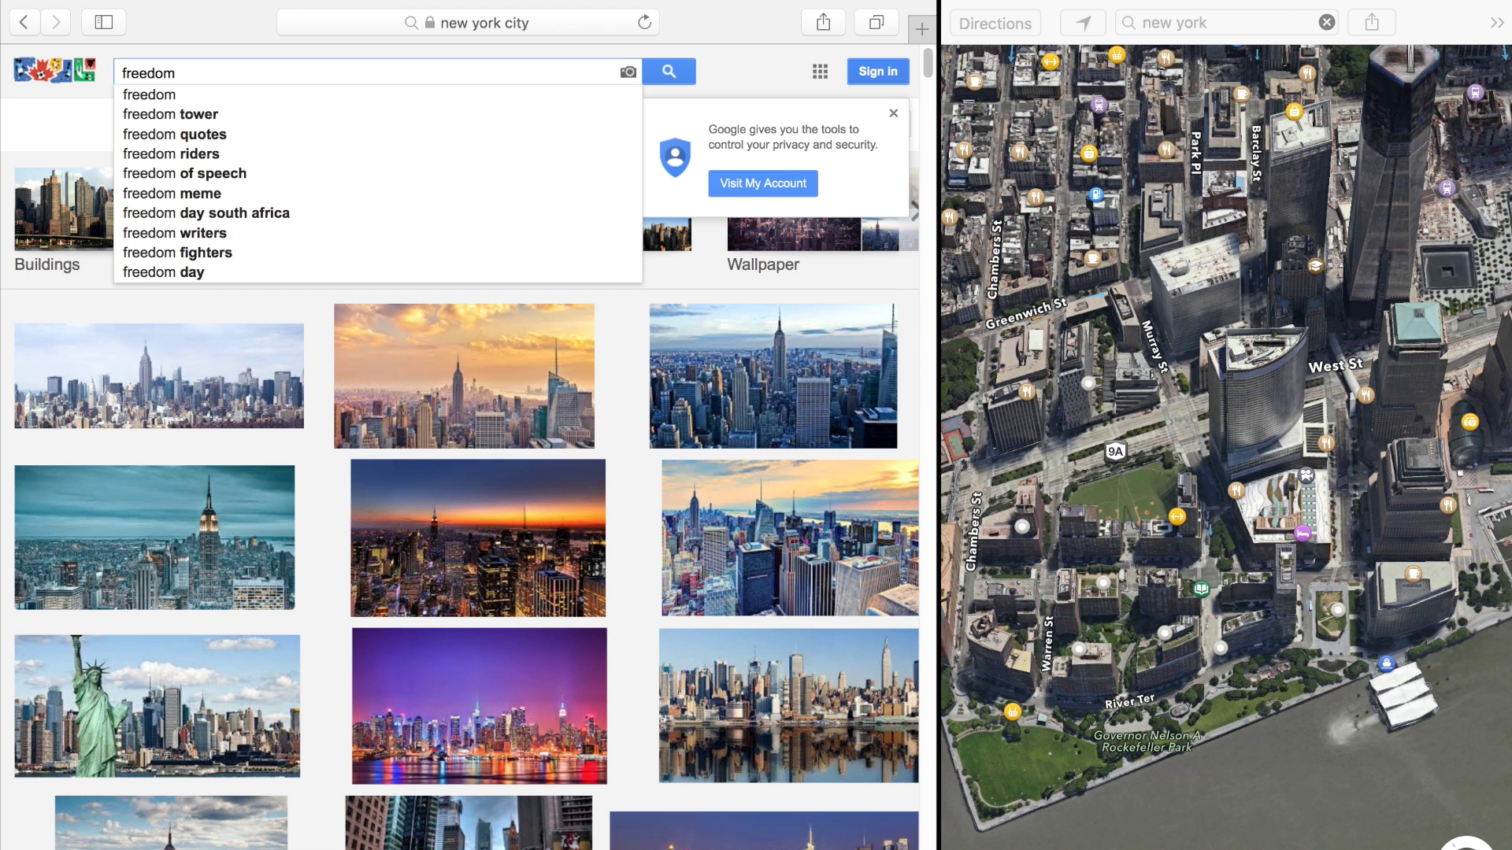
key(Down)
key(Down)
key(Return)
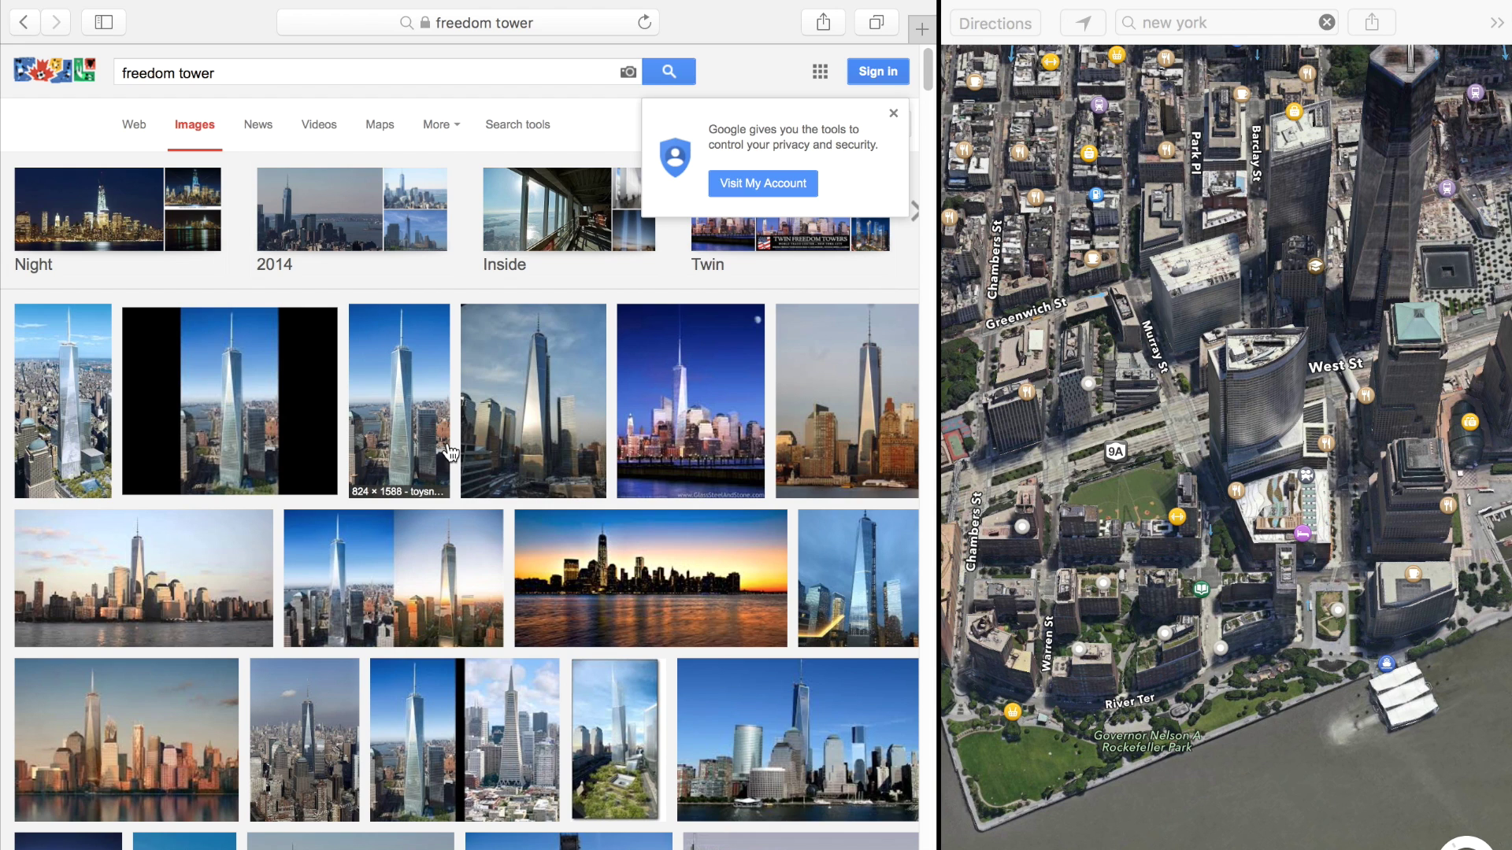
Narrow Safari to about 57% of the screen and bring the Freedom Tower toward the middle of the satellite map
drag(940, 459, 866, 453)
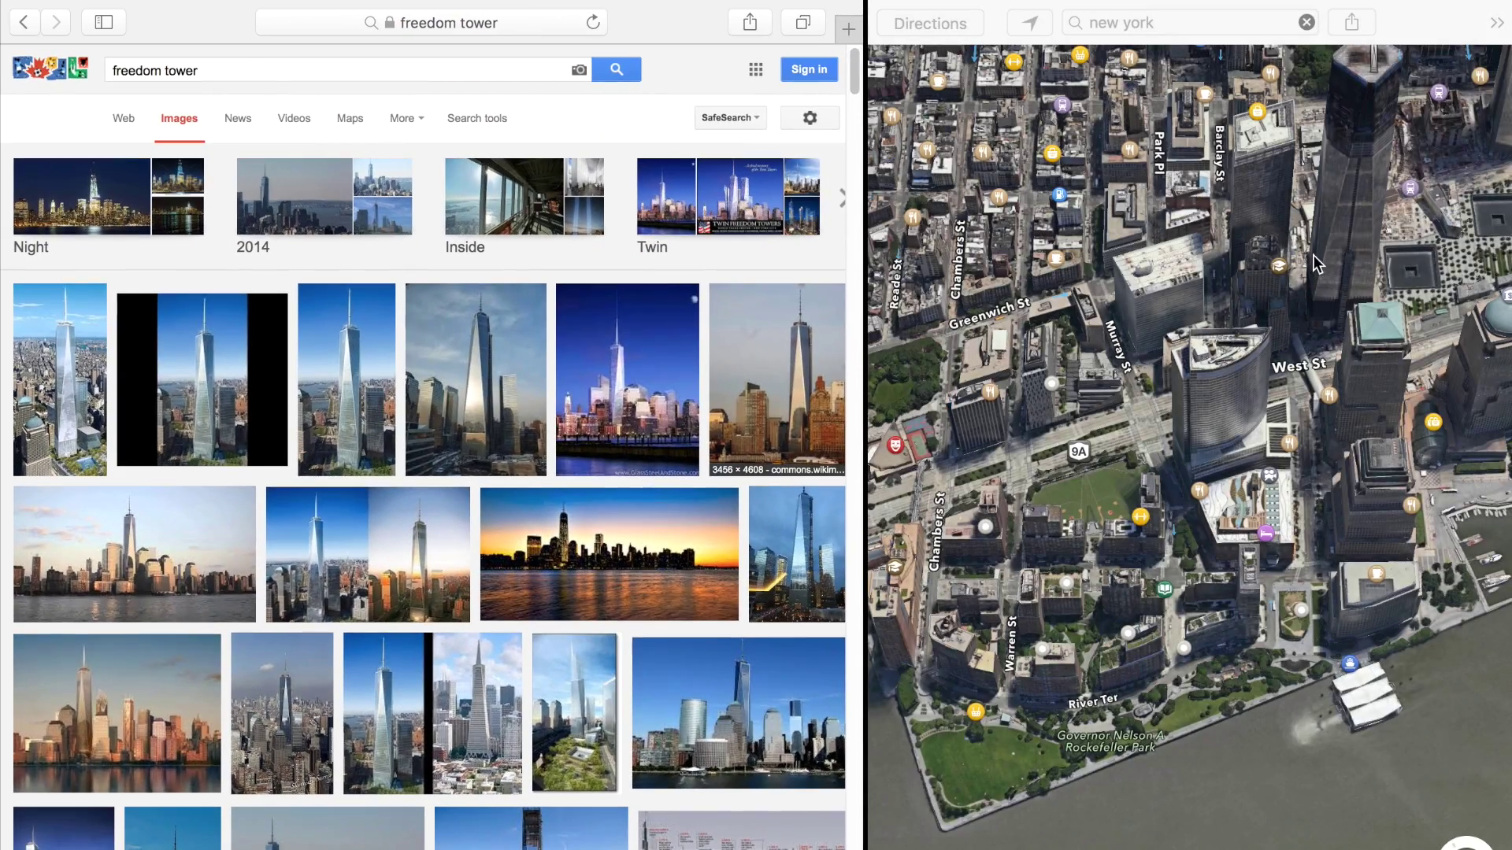
scroll(1317, 263, up, 5)
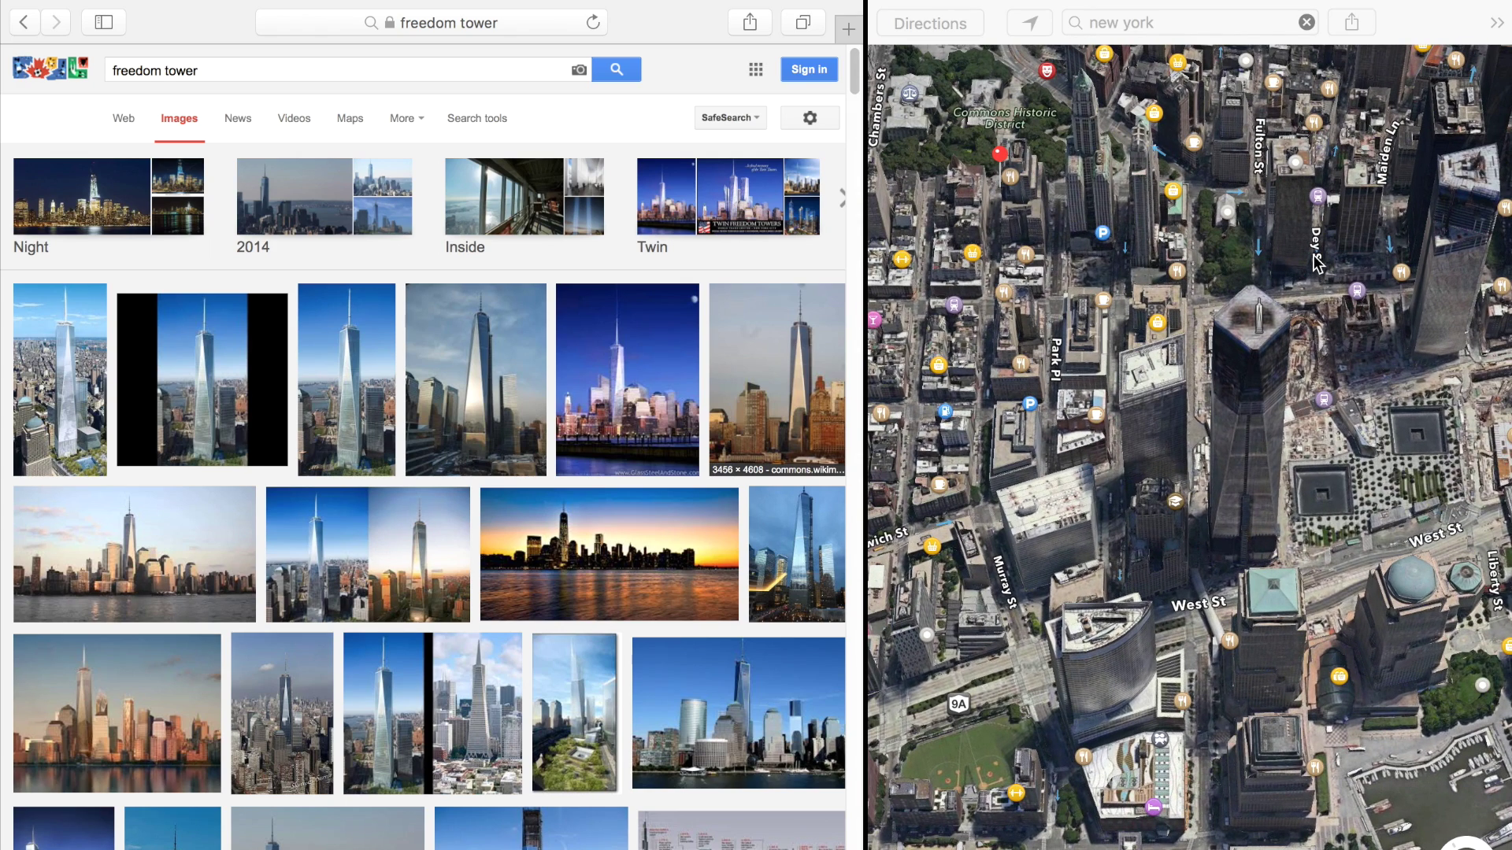
Reveal the menu bar in Split View, look at Safari's application menu, and try to exit full screen
mouse_move(441, 2)
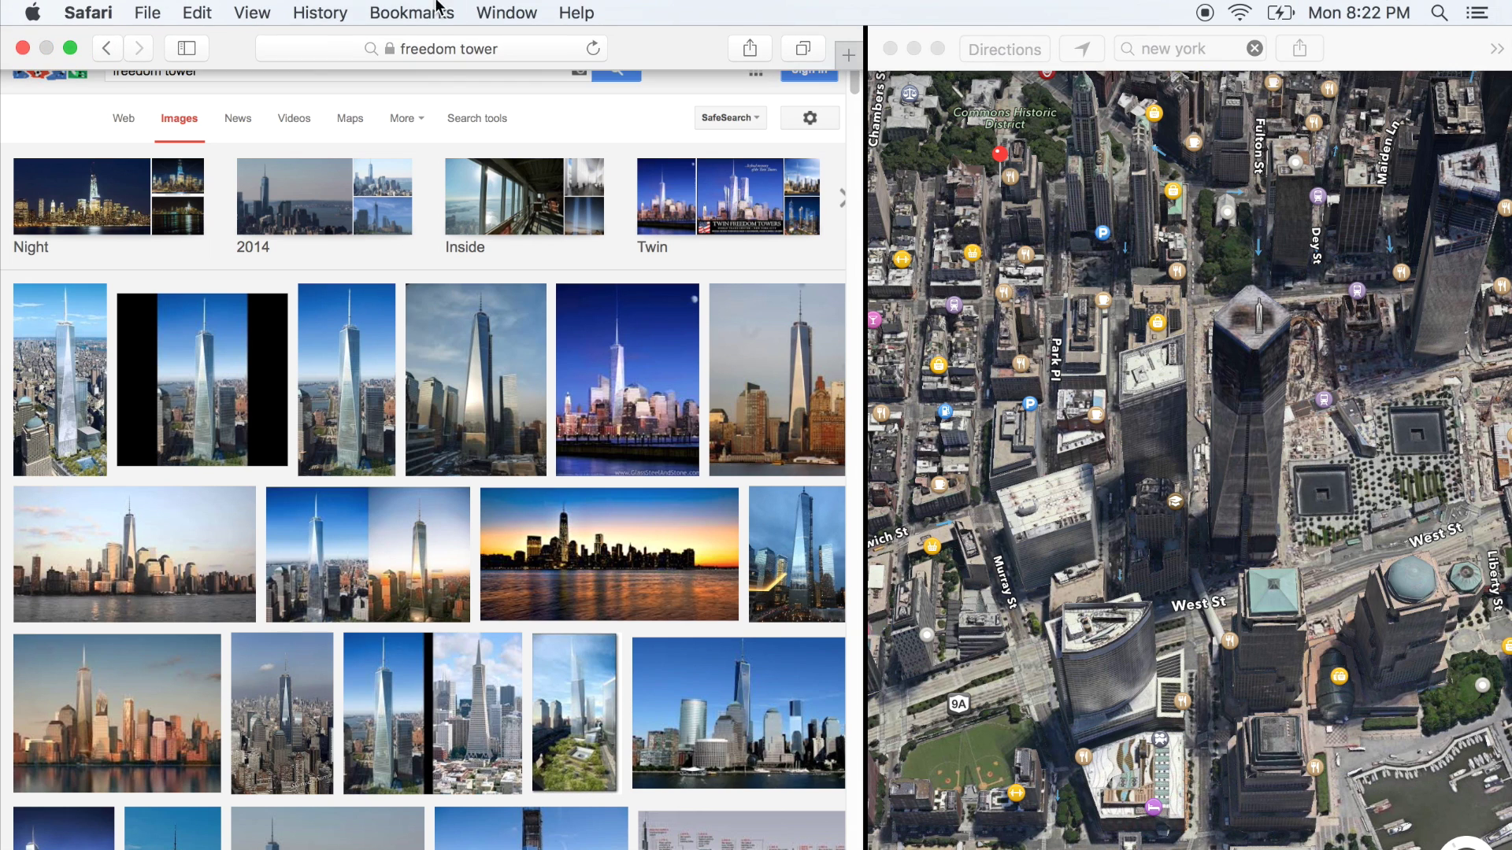
click(149, 12)
mouse_move(74, 13)
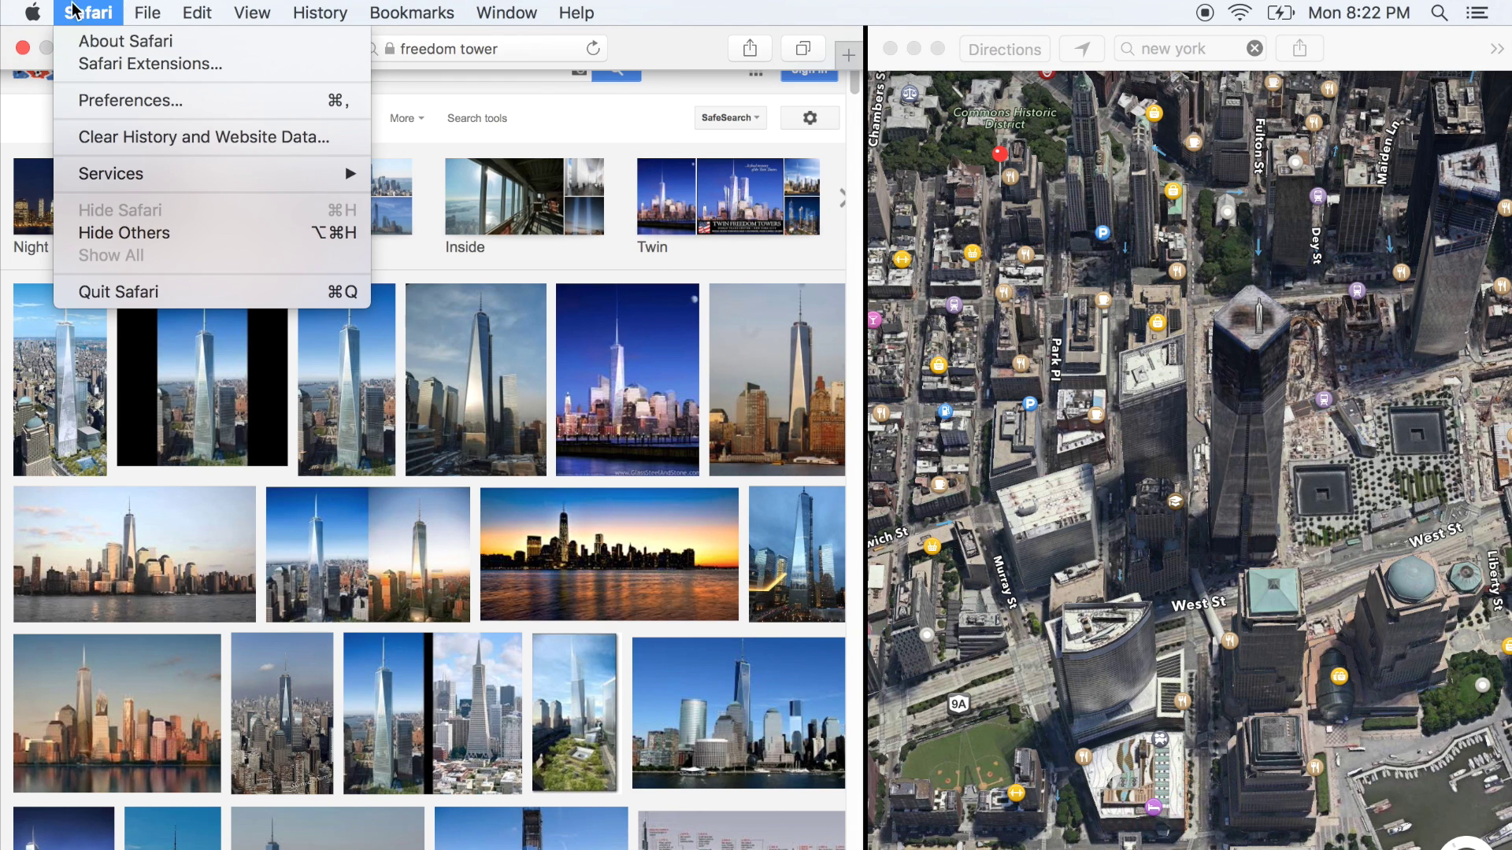
click(71, 14)
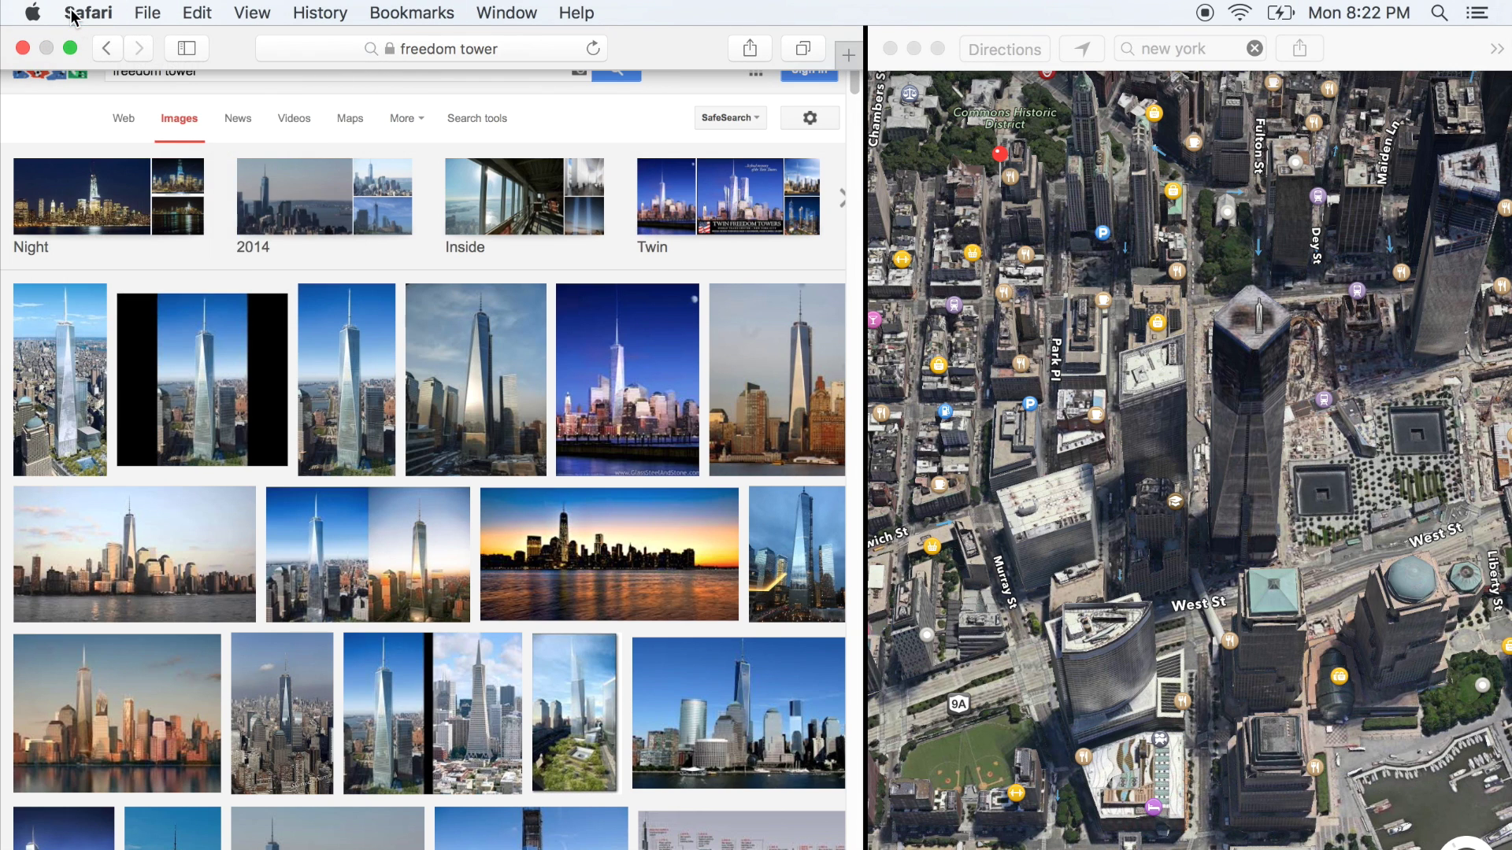
key(ctrl+super+f)
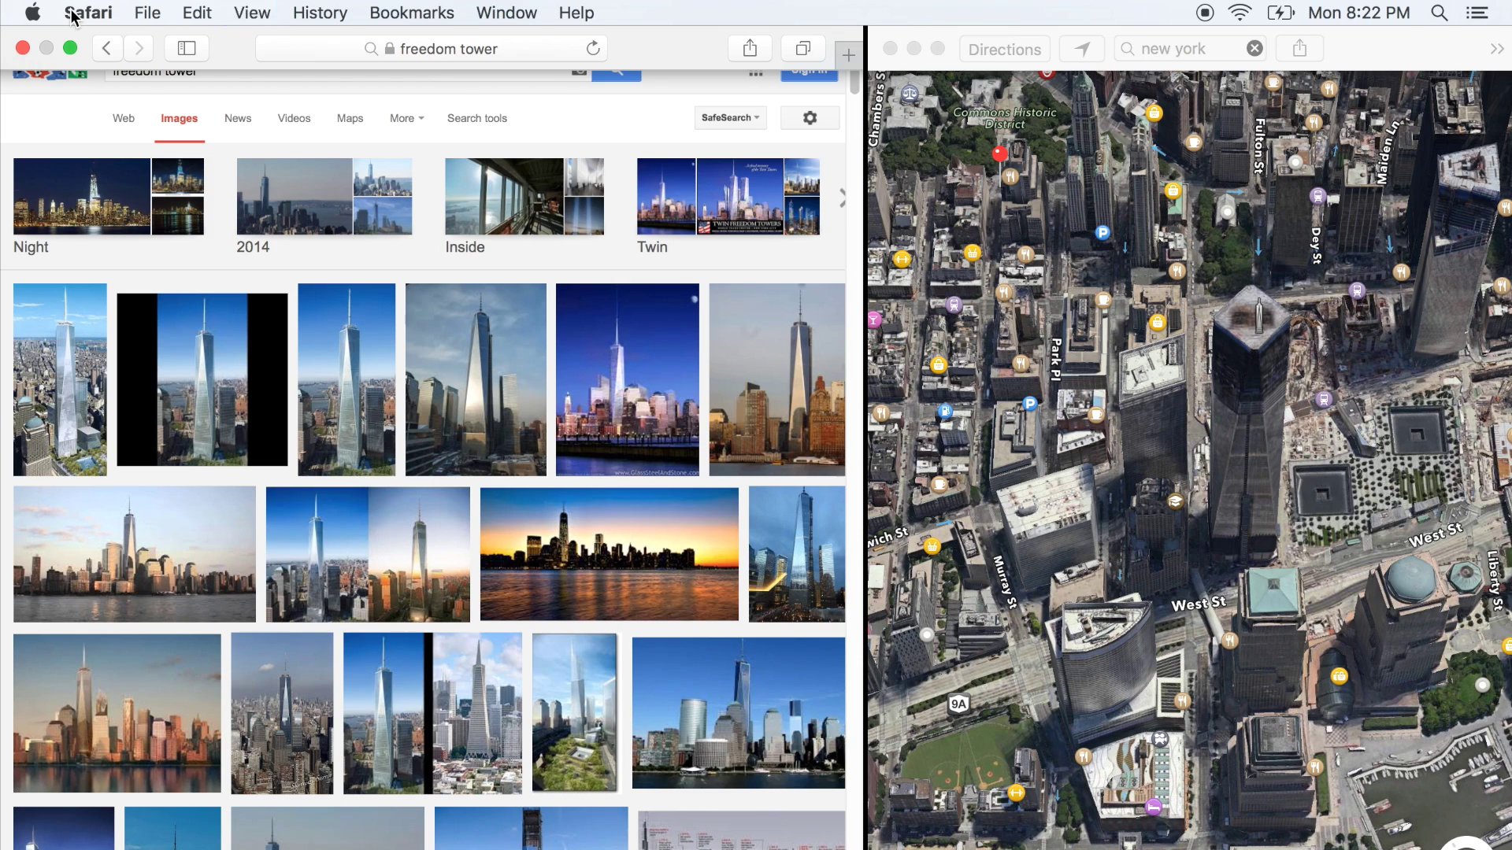